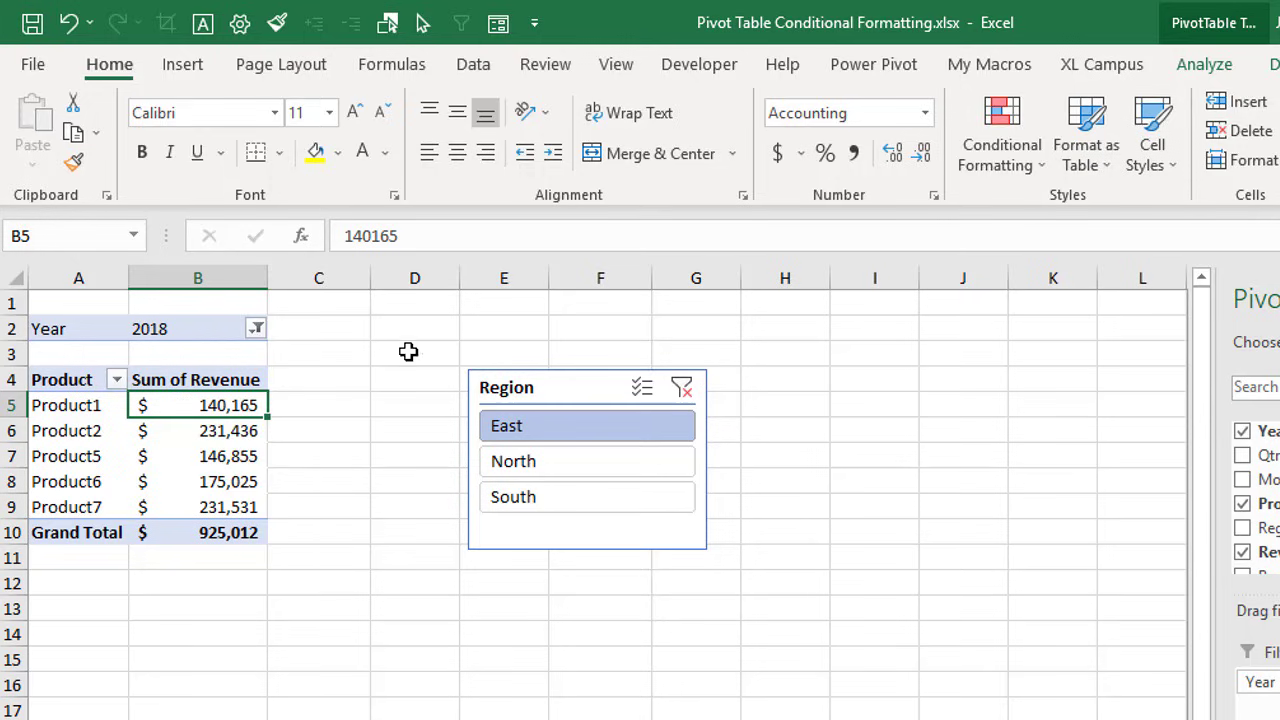
Add a conditional formatting rule to cell B5 that highlights the top 3 items with Green Fill with Dark Green Text.
{"action": "left_click", "coordinate": [984, 152]}
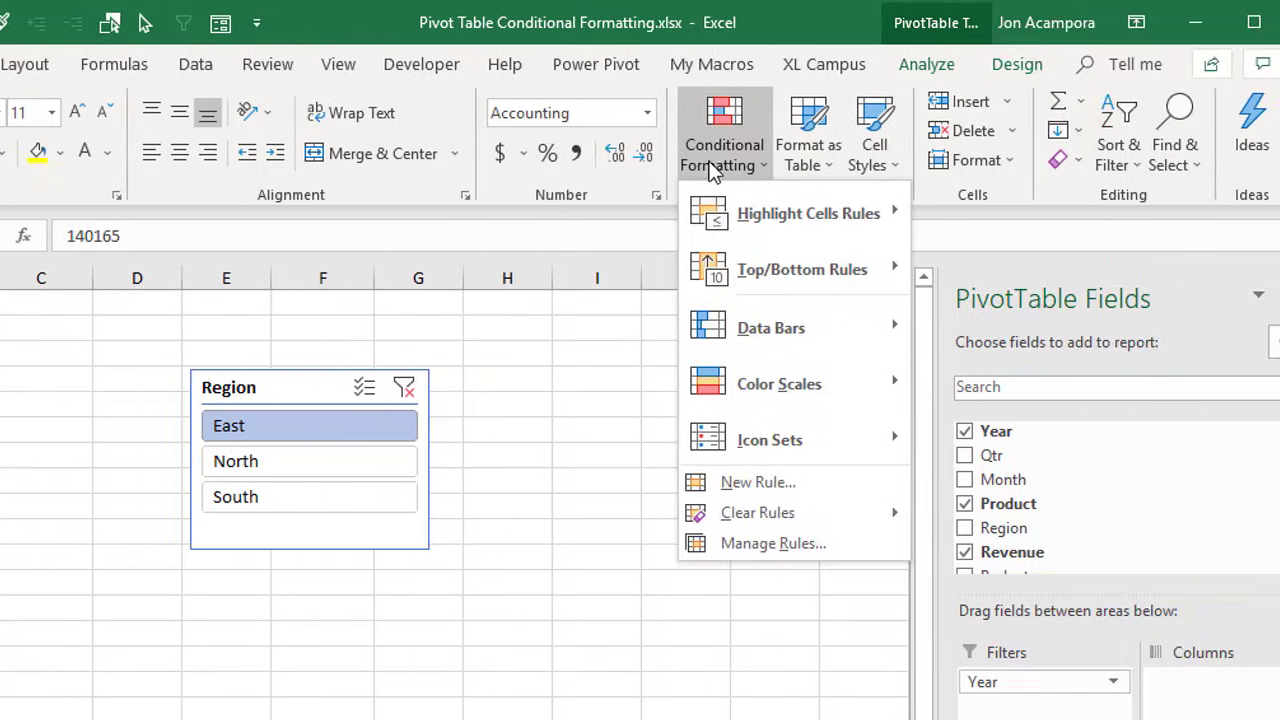
{"action": "mouse_move", "coordinate": [765, 280]}
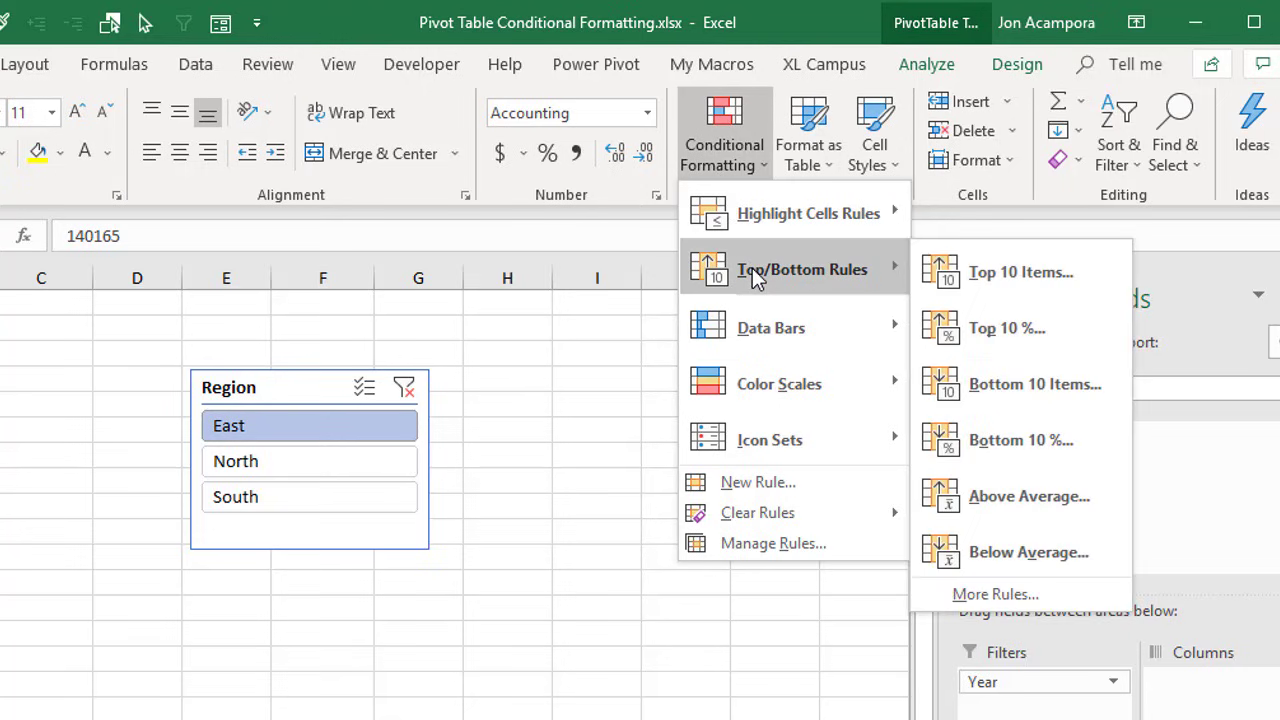
{"action": "left_click", "coordinate": [1010, 272]}
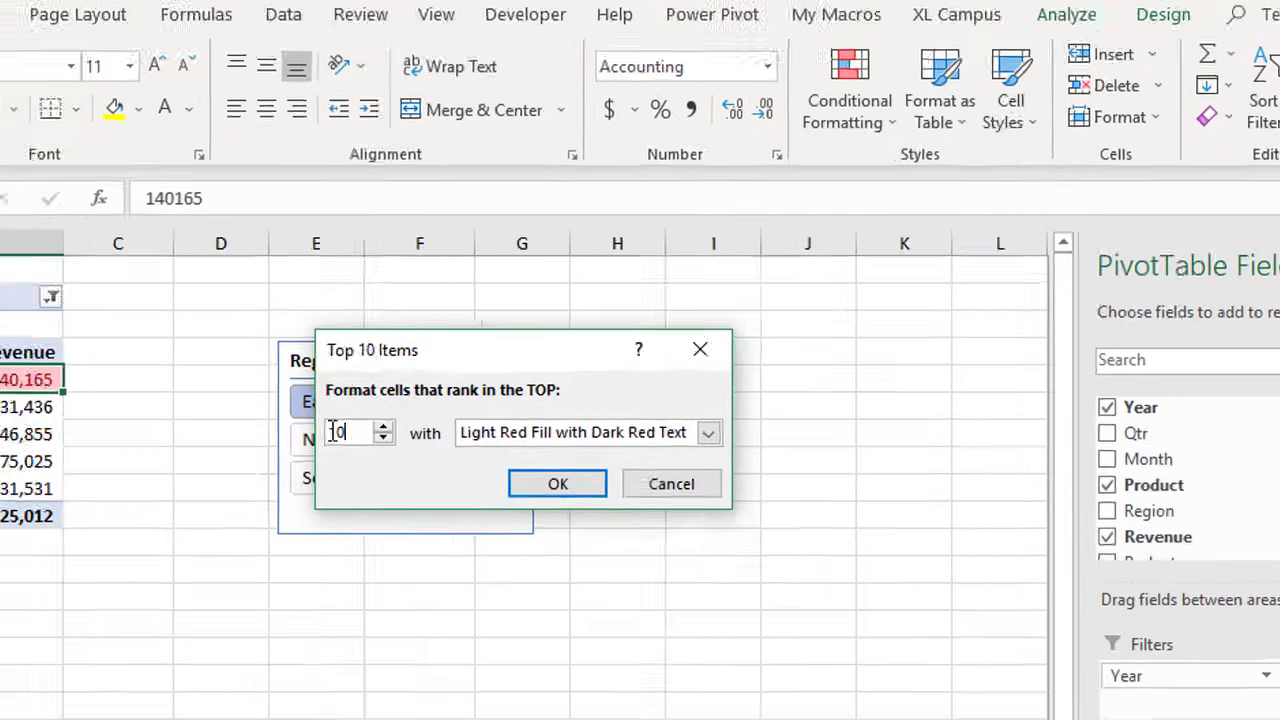
{"action": "double_click", "coordinate": [230, 454]}
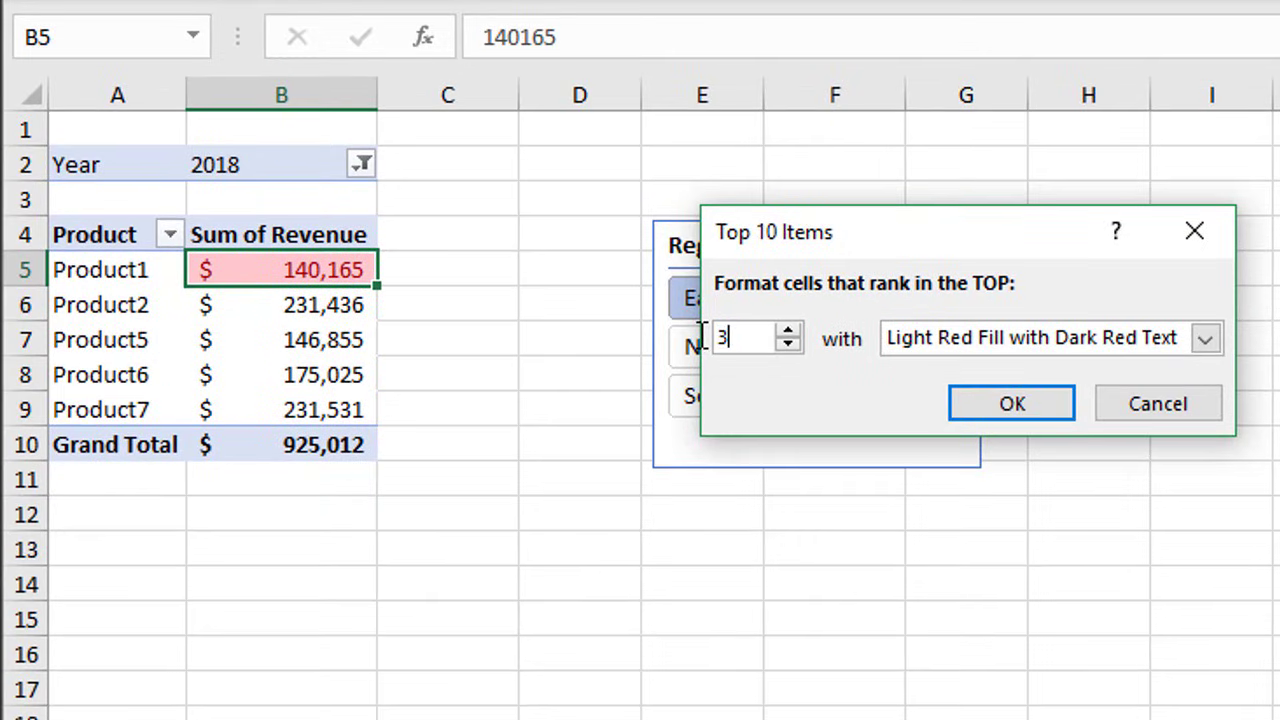
{"action": "type", "text": "3"}
{"action": "left_click", "coordinate": [1004, 347]}
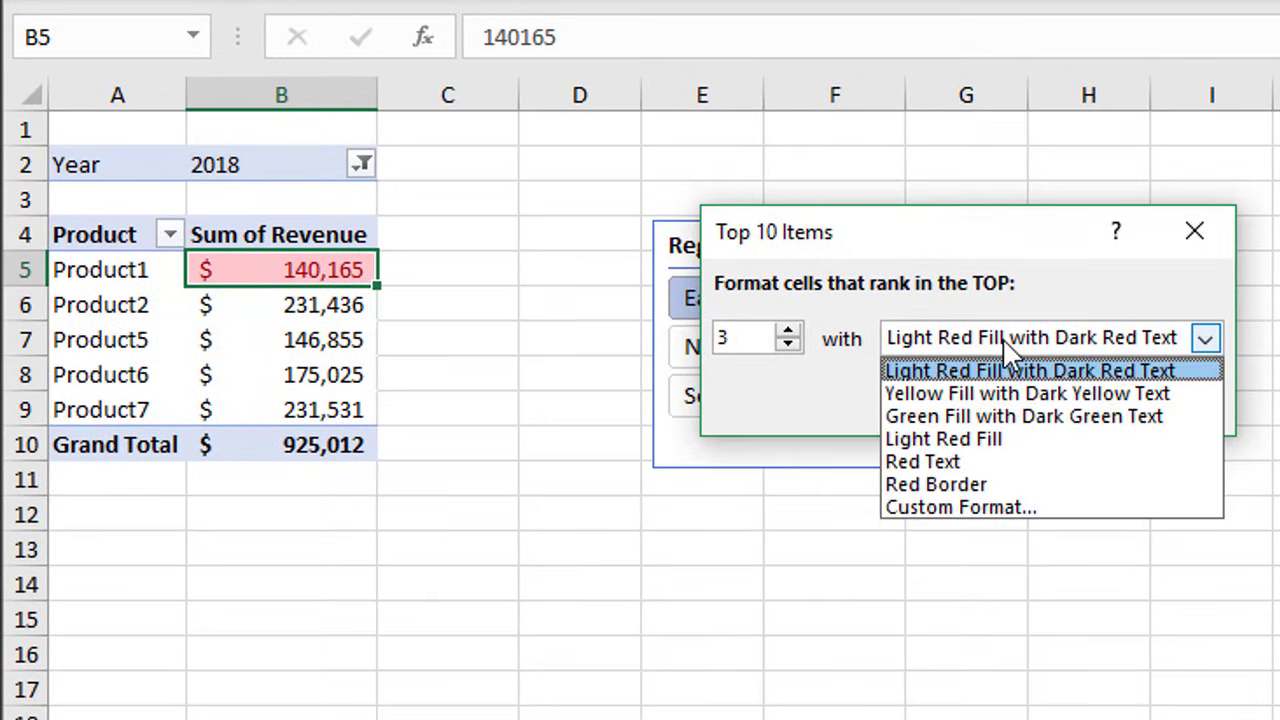
{"action": "left_click", "coordinate": [1000, 416]}
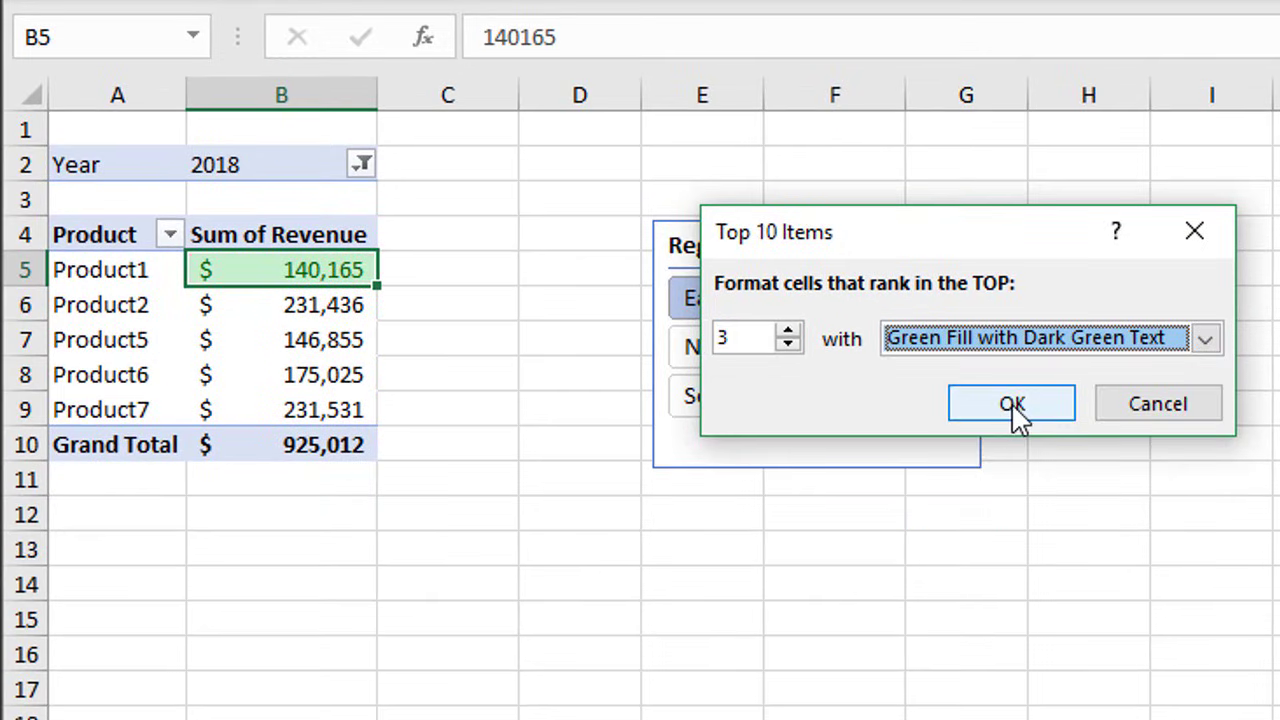
{"action": "left_click", "coordinate": [1012, 404]}
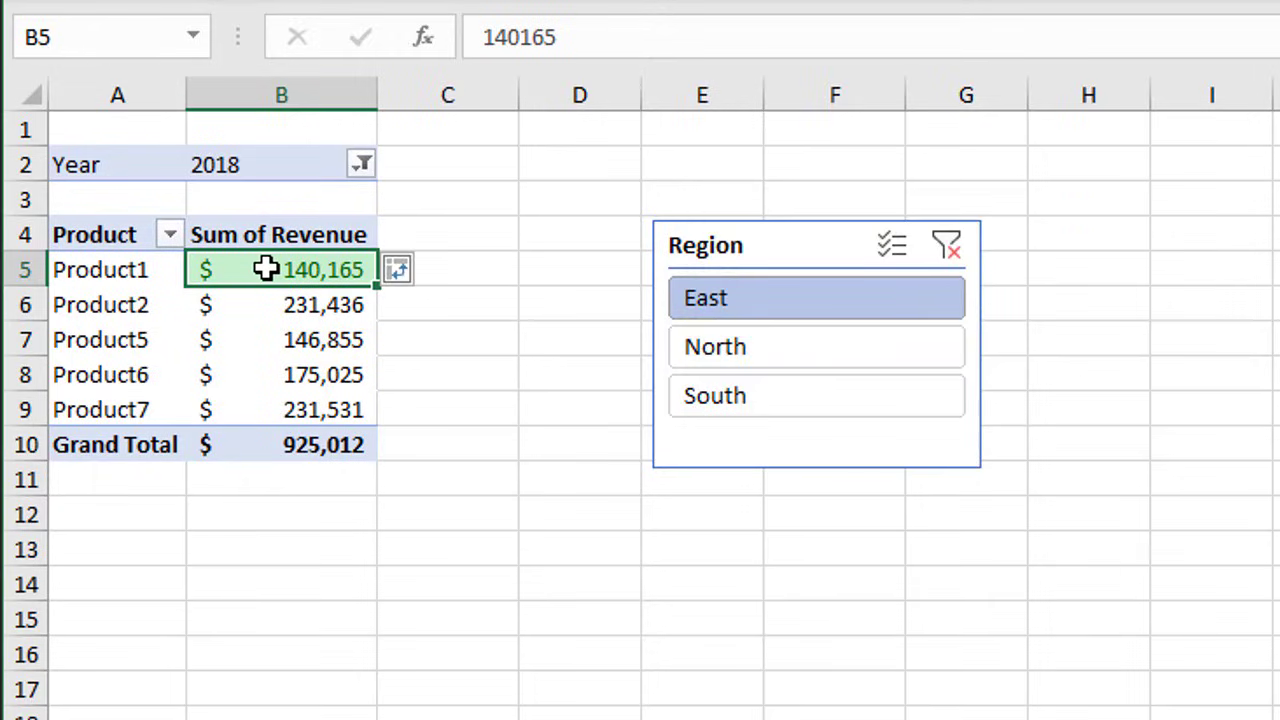
Extend the formatting rule from cell B5 to all cells showing "Sum of Revenue" values.
{"action": "mouse_move", "coordinate": [265, 269]}
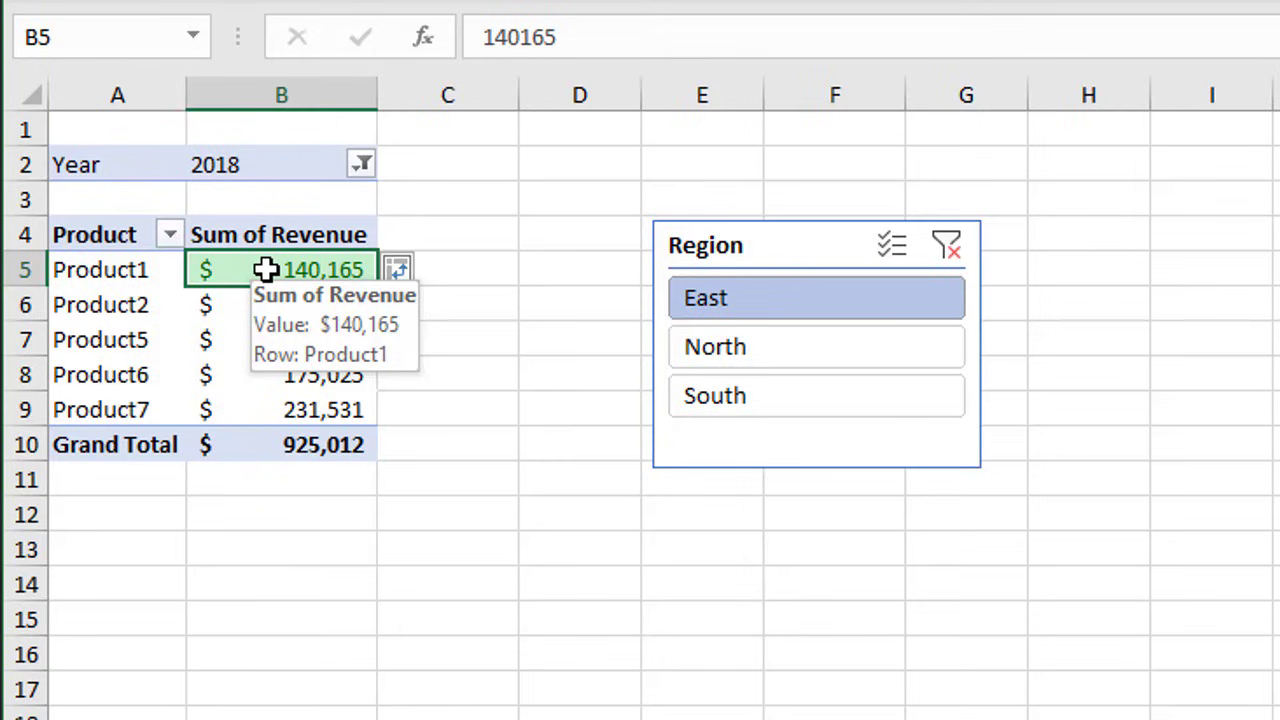
{"action": "left_click", "coordinate": [405, 278]}
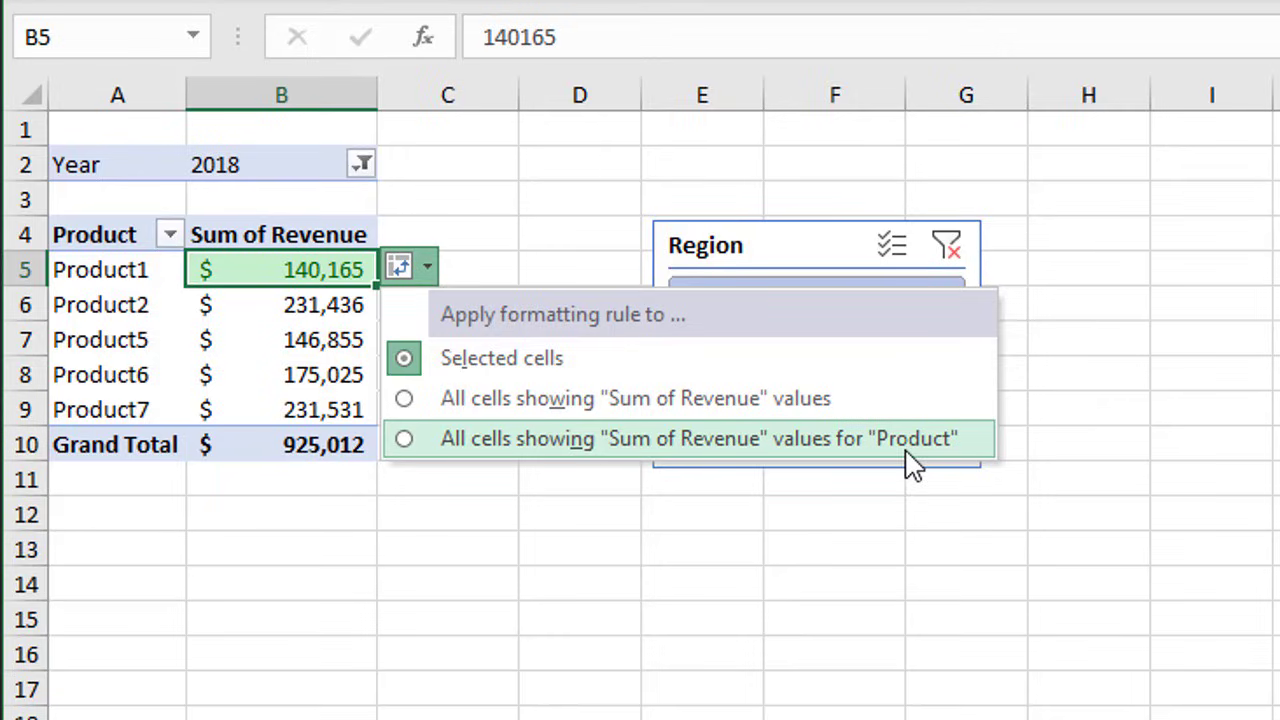
{"action": "left_click", "coordinate": [405, 400]}
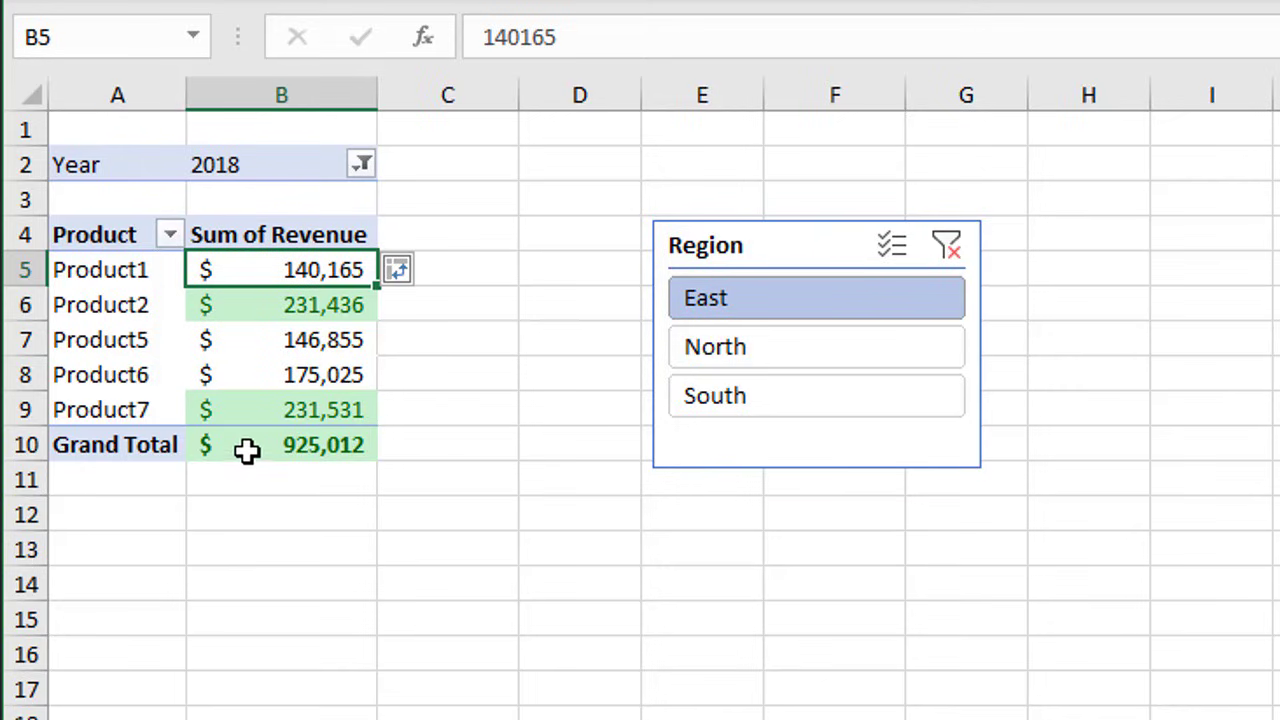
{"action": "mouse_move", "coordinate": [234, 448]}
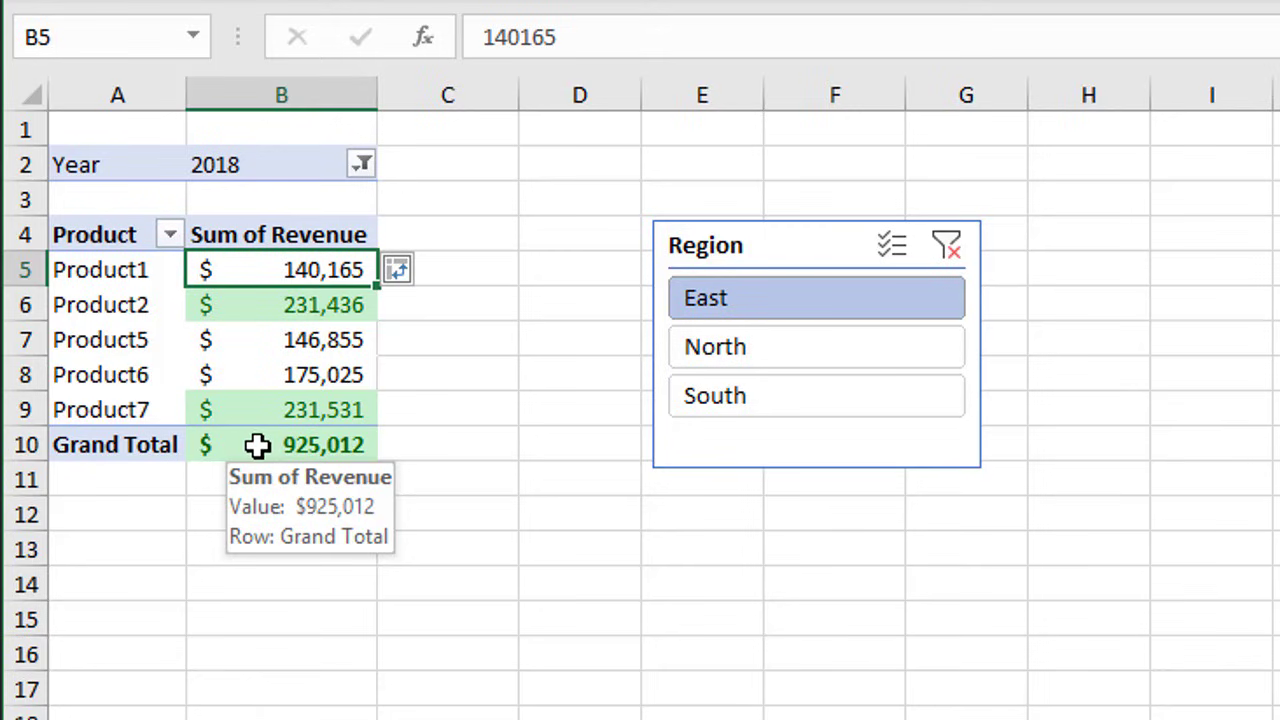
Change the formatting rule's scope to all cells showing "Sum of Revenue" values for "Product".
{"action": "left_click", "coordinate": [402, 278]}
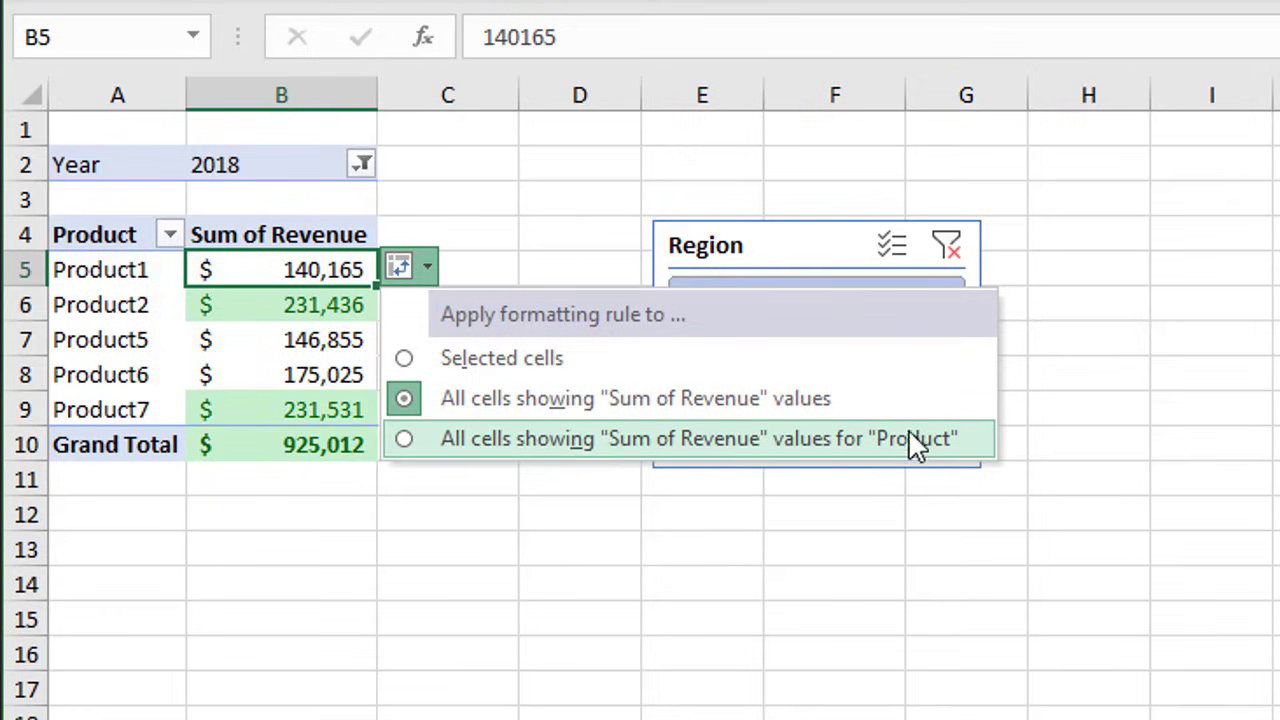
{"action": "left_click", "coordinate": [464, 449]}
{"action": "mouse_move", "coordinate": [251, 447]}
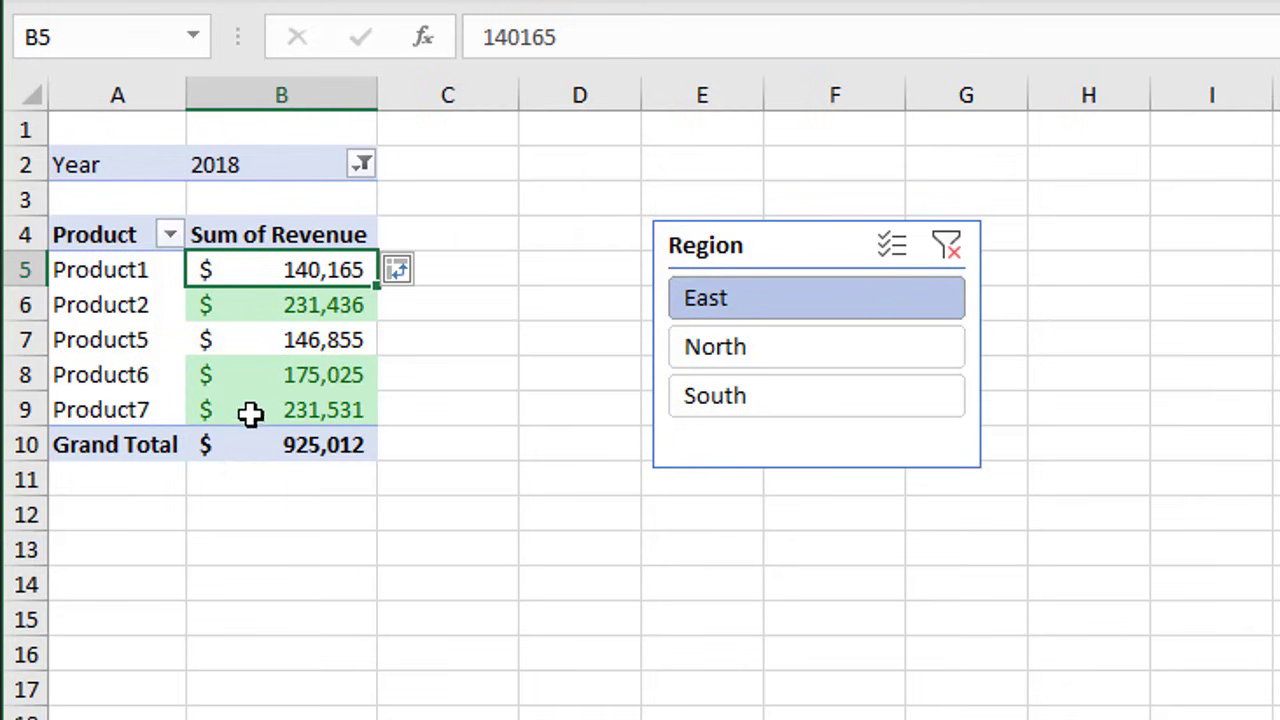
{"action": "mouse_move", "coordinate": [251, 375]}
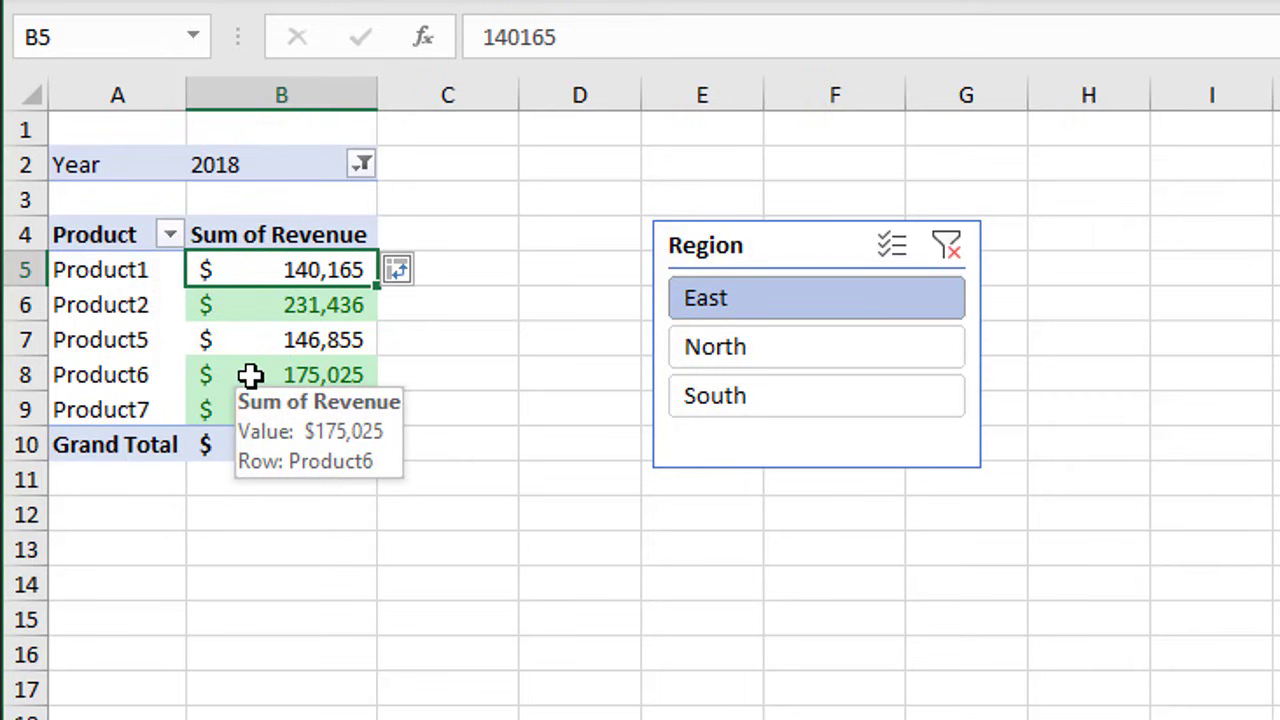
Filter the pivot table to the North region with the Region slicer.
{"action": "left_click", "coordinate": [795, 362]}
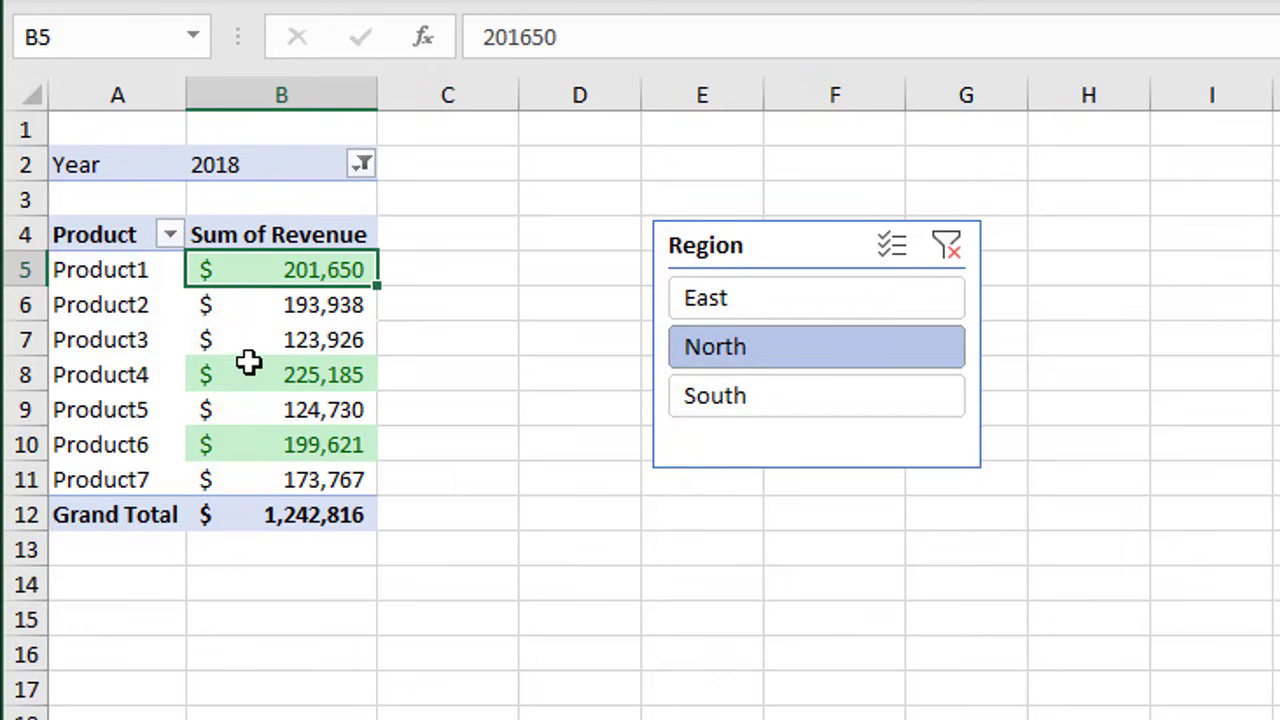
{"action": "mouse_move", "coordinate": [234, 516]}
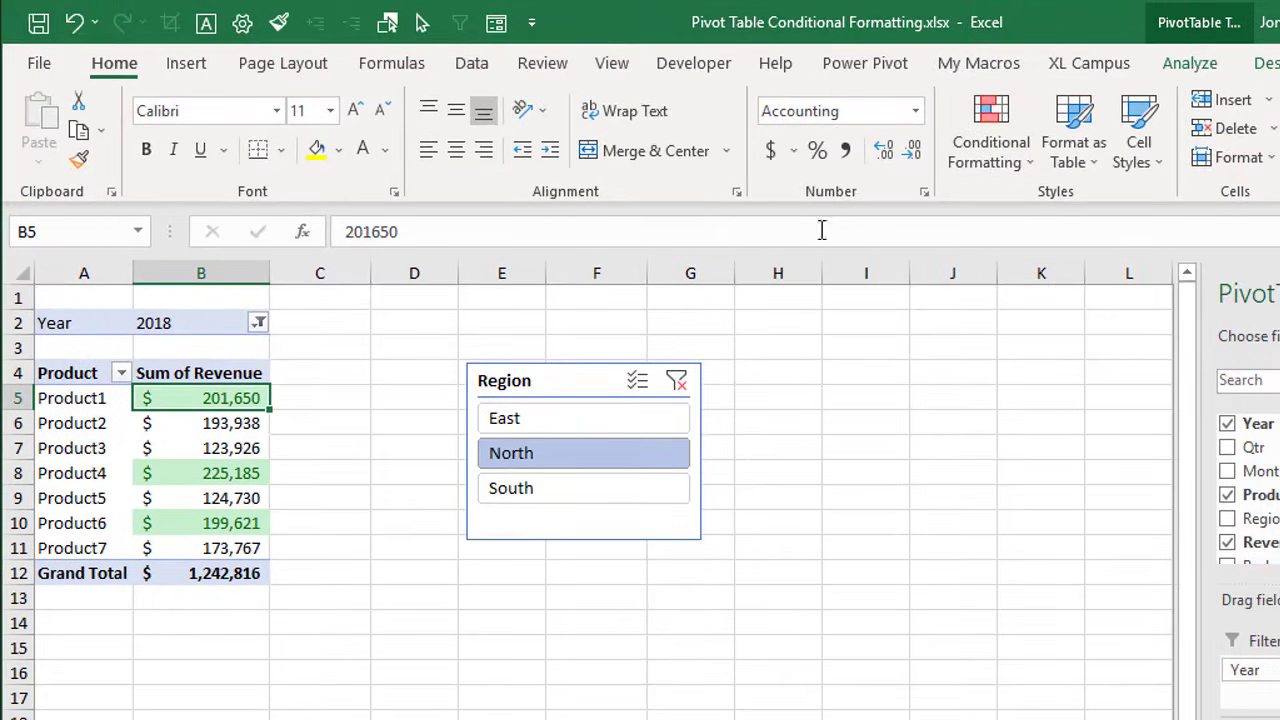
Edit the Top 3 rule in the Conditional Formatting Rules Manager to cover all cells showing "Sum of Revenue" values, and apply it.
{"action": "left_click", "coordinate": [972, 151]}
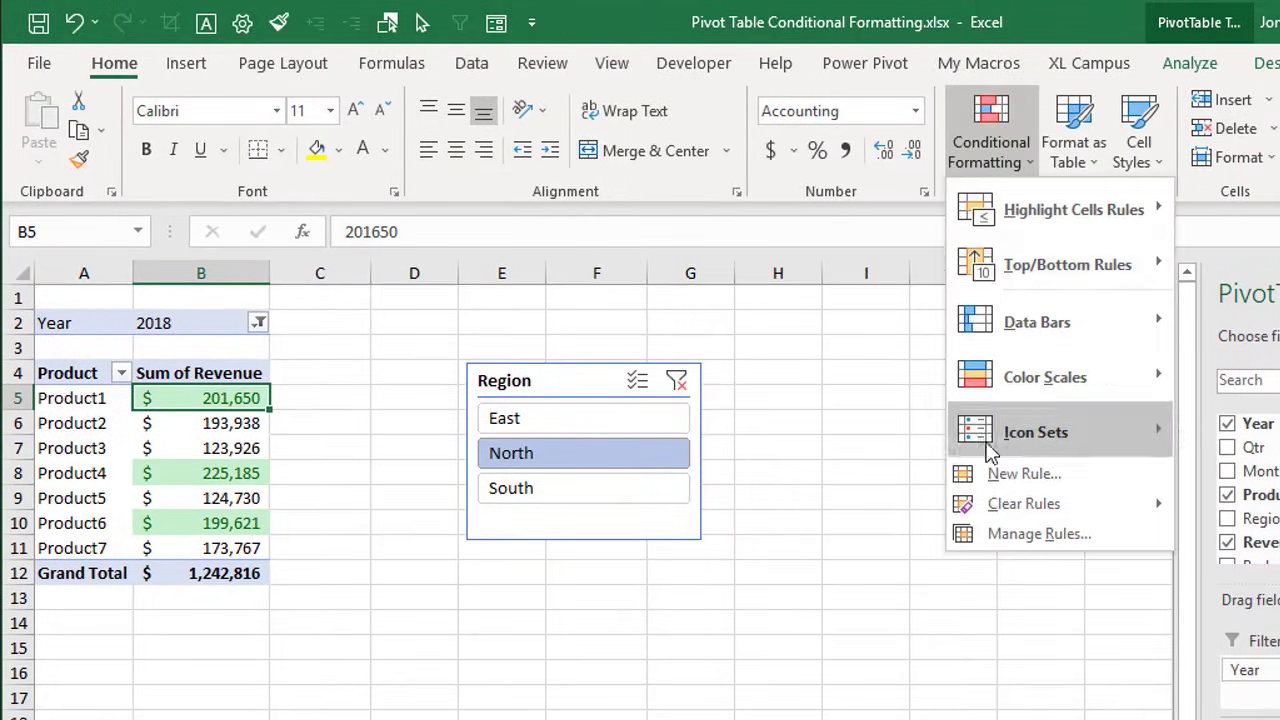
{"action": "left_click", "coordinate": [996, 533]}
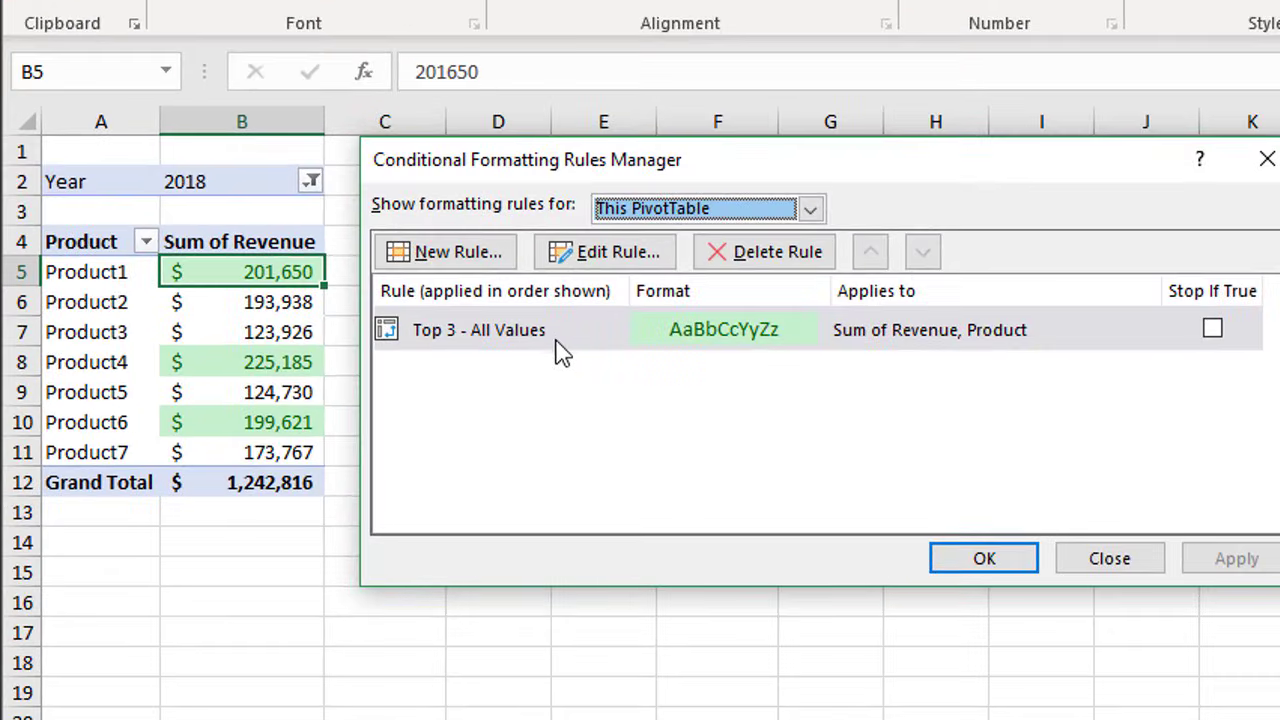
{"action": "left_click", "coordinate": [540, 356]}
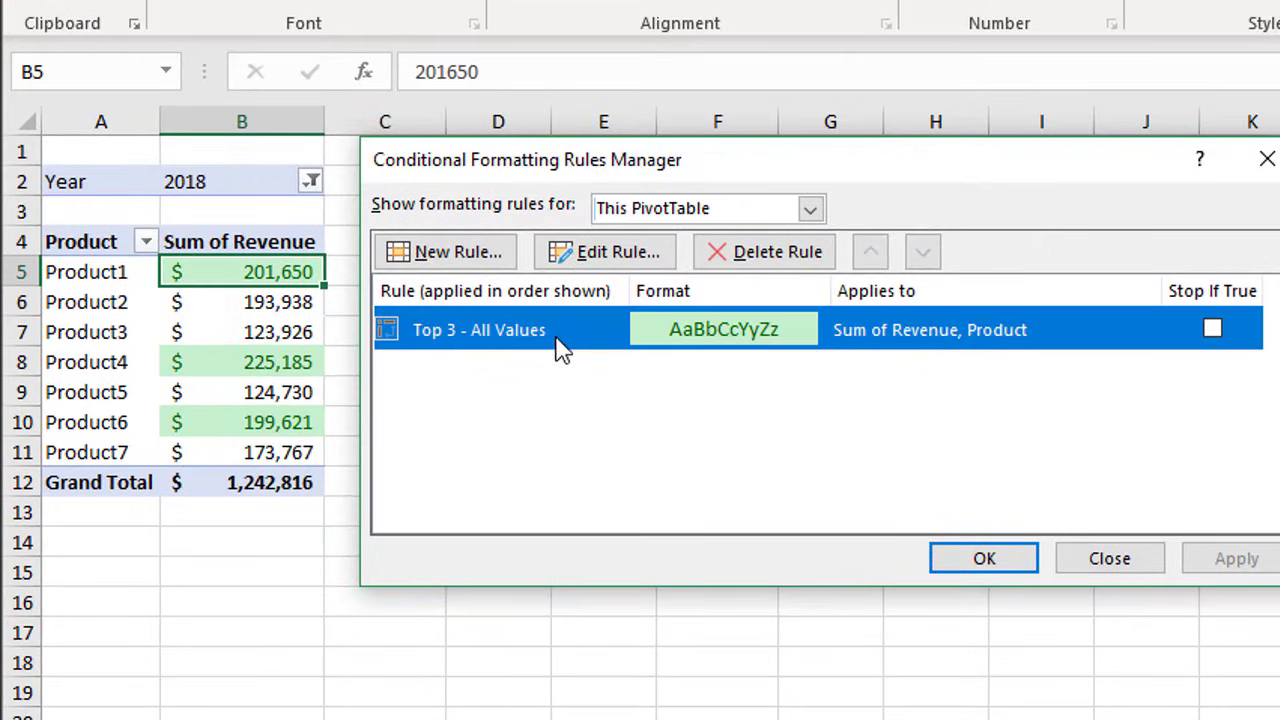
{"action": "left_click", "coordinate": [585, 262]}
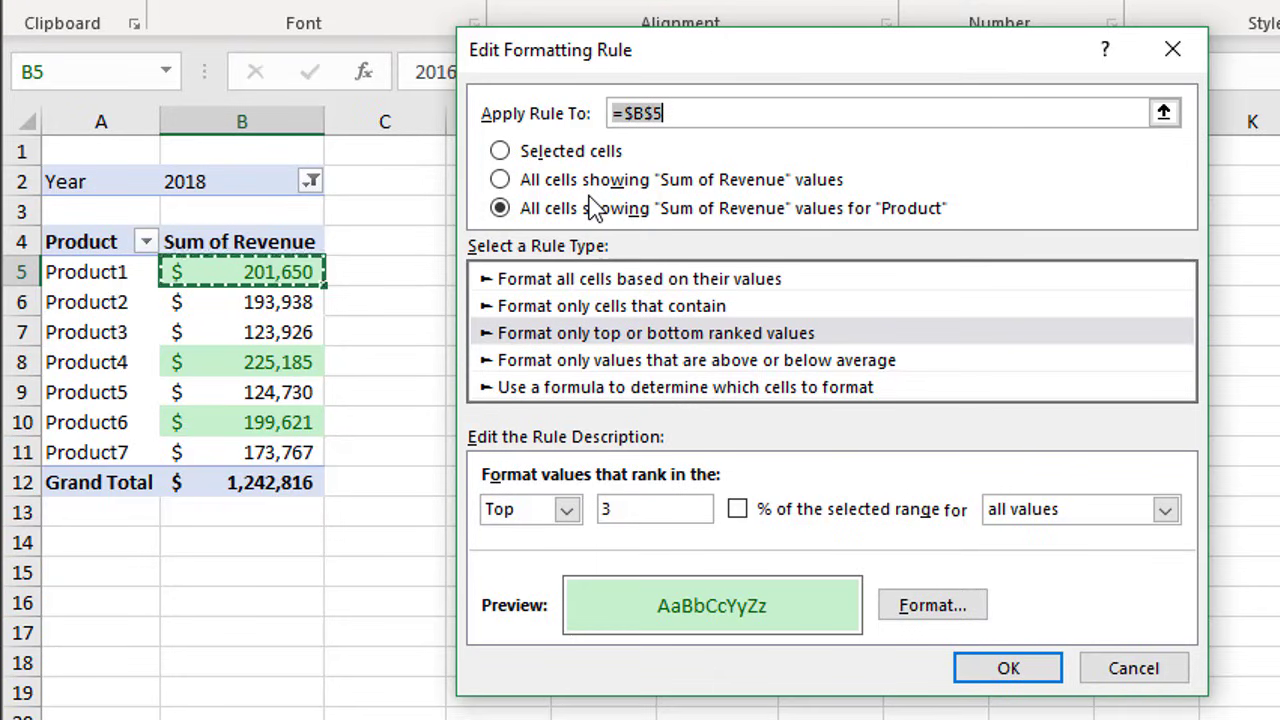
{"action": "left_click", "coordinate": [502, 182]}
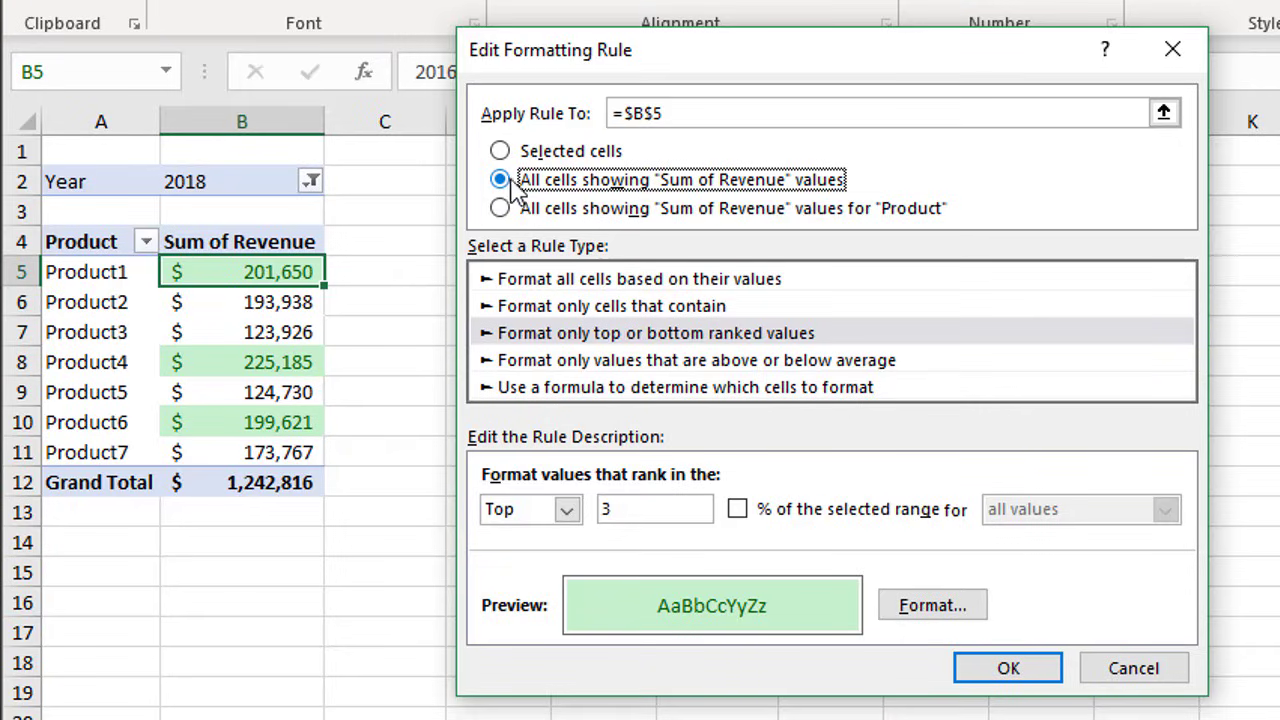
{"action": "left_click", "coordinate": [1002, 677]}
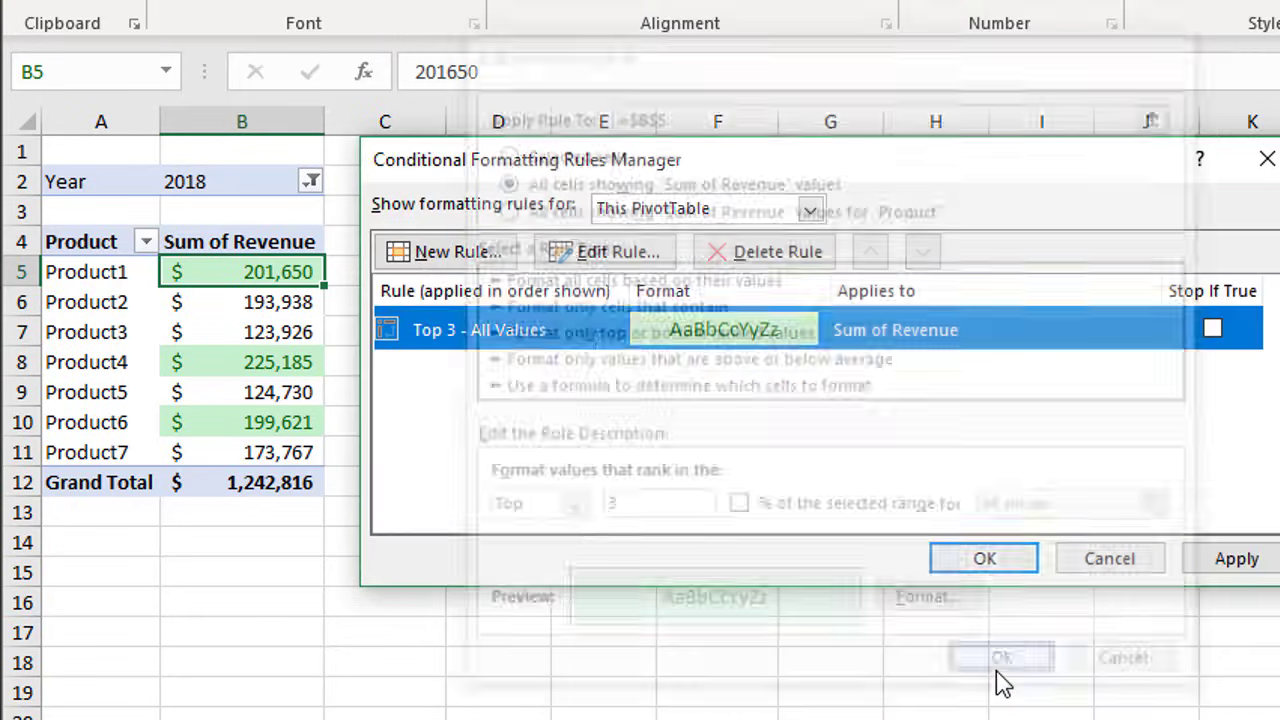
{"action": "left_click", "coordinate": [1220, 566]}
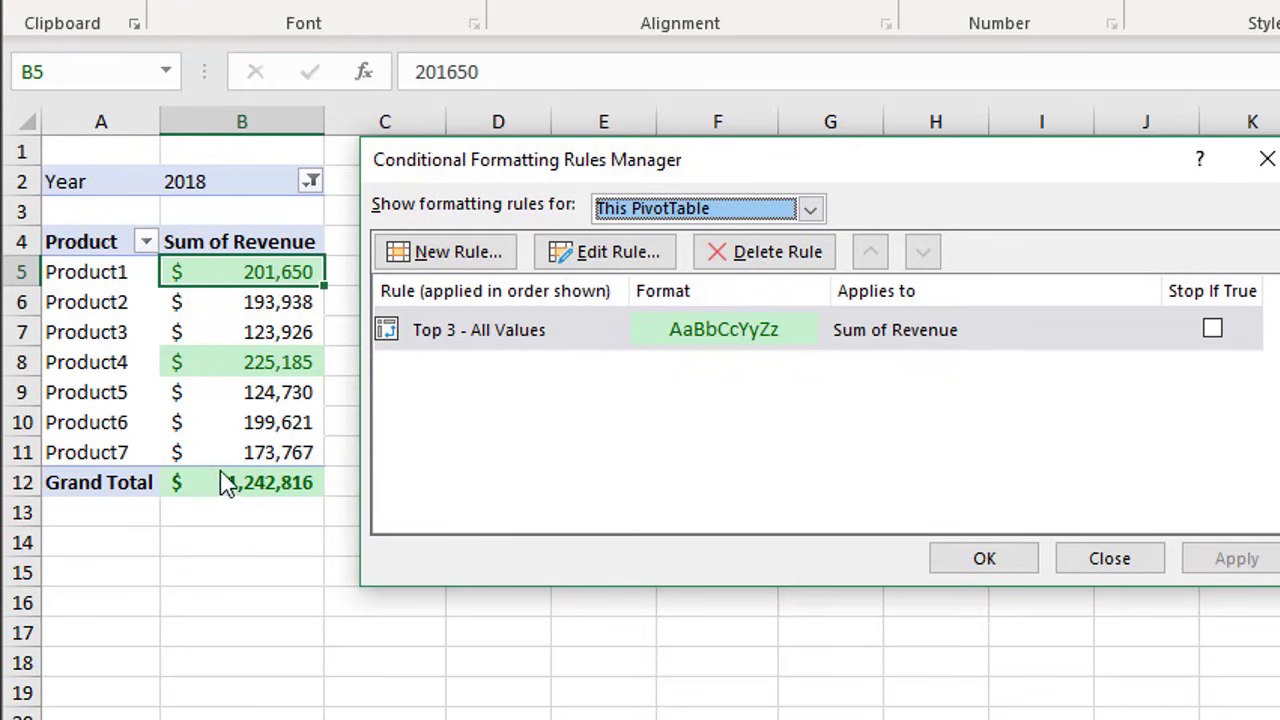
Edit the Top 3 rule to cover all cells showing "Sum of Revenue" values for "Product" and close the Rules Manager.
{"action": "left_click", "coordinate": [562, 336]}
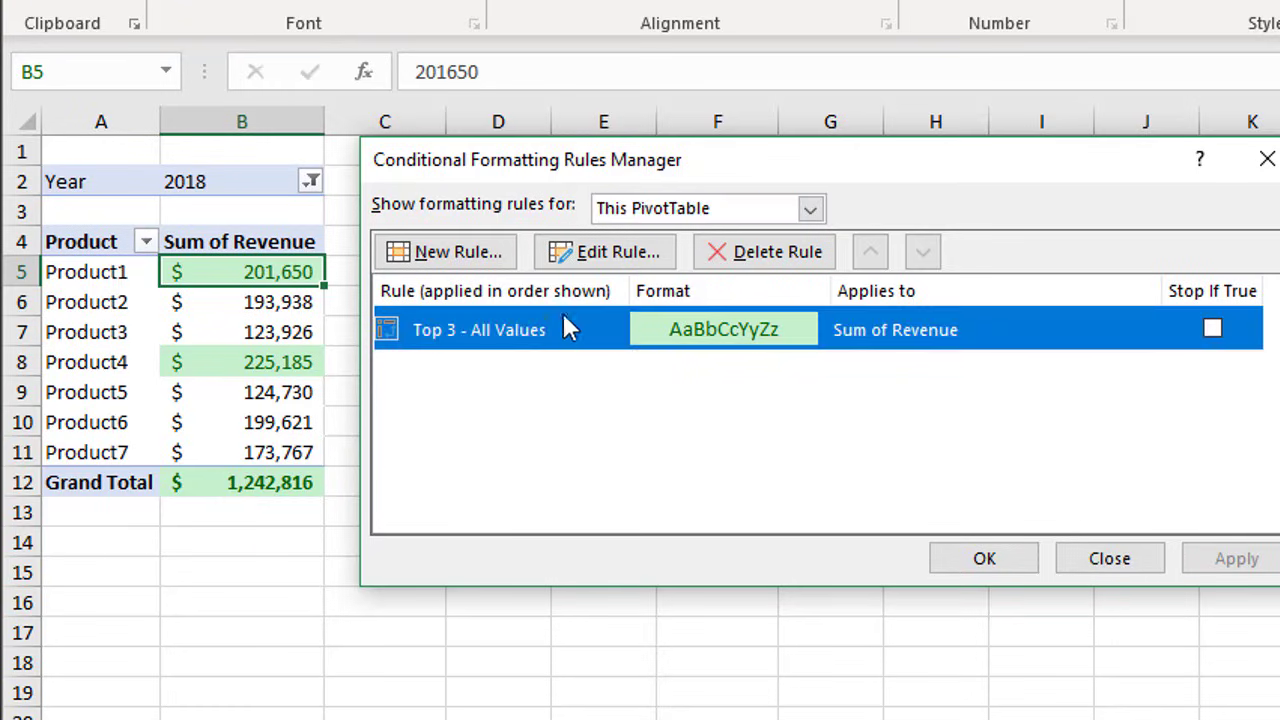
{"action": "left_click", "coordinate": [588, 258]}
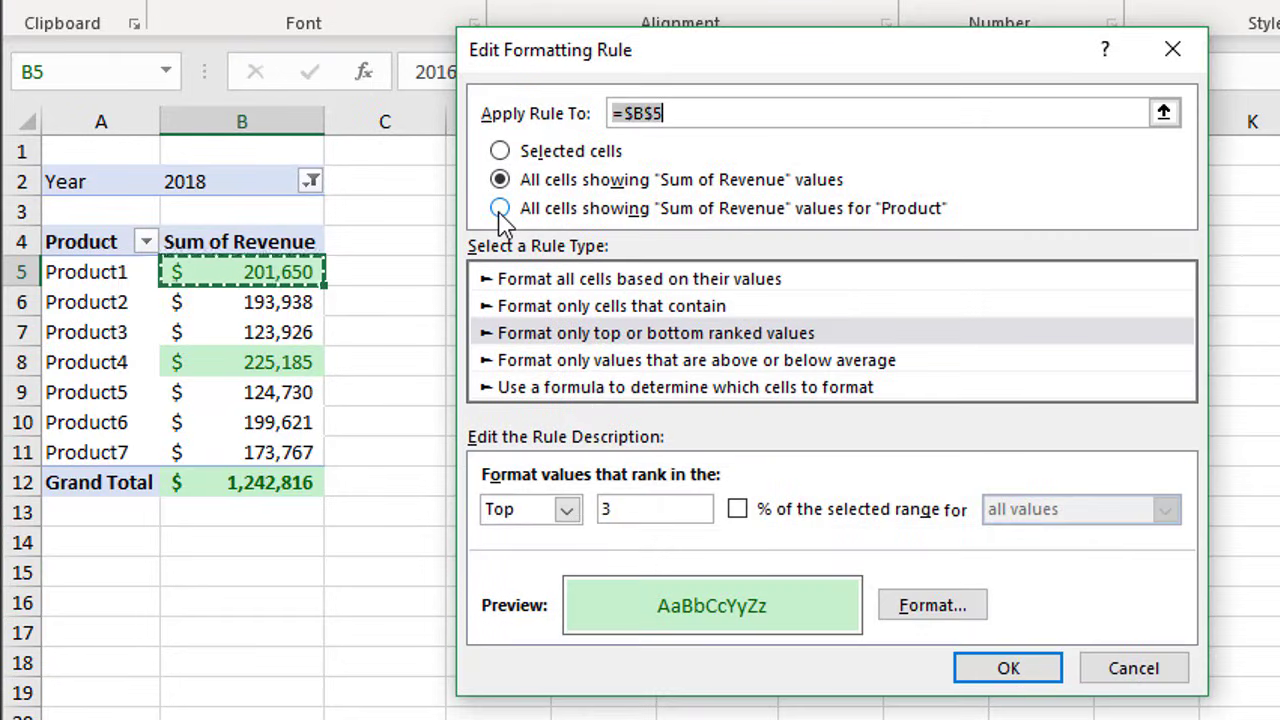
{"action": "left_click", "coordinate": [501, 210]}
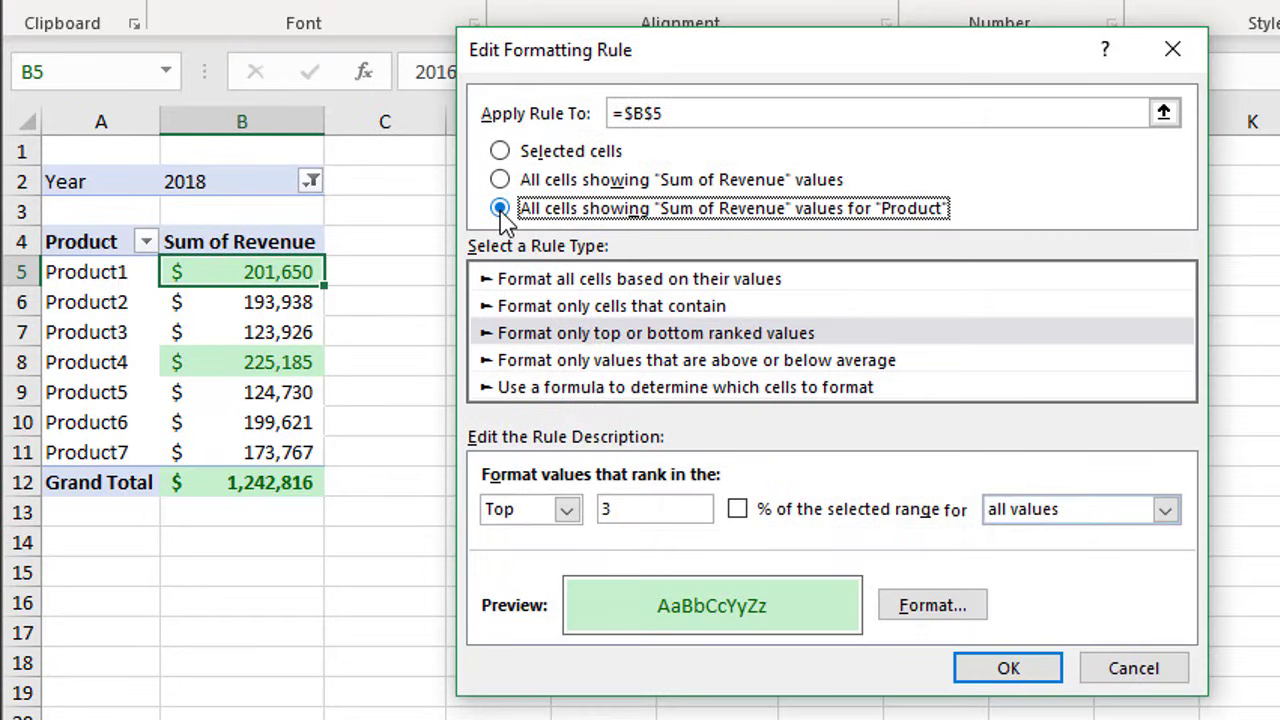
{"action": "left_click", "coordinate": [1008, 667]}
{"action": "left_click", "coordinate": [984, 559]}
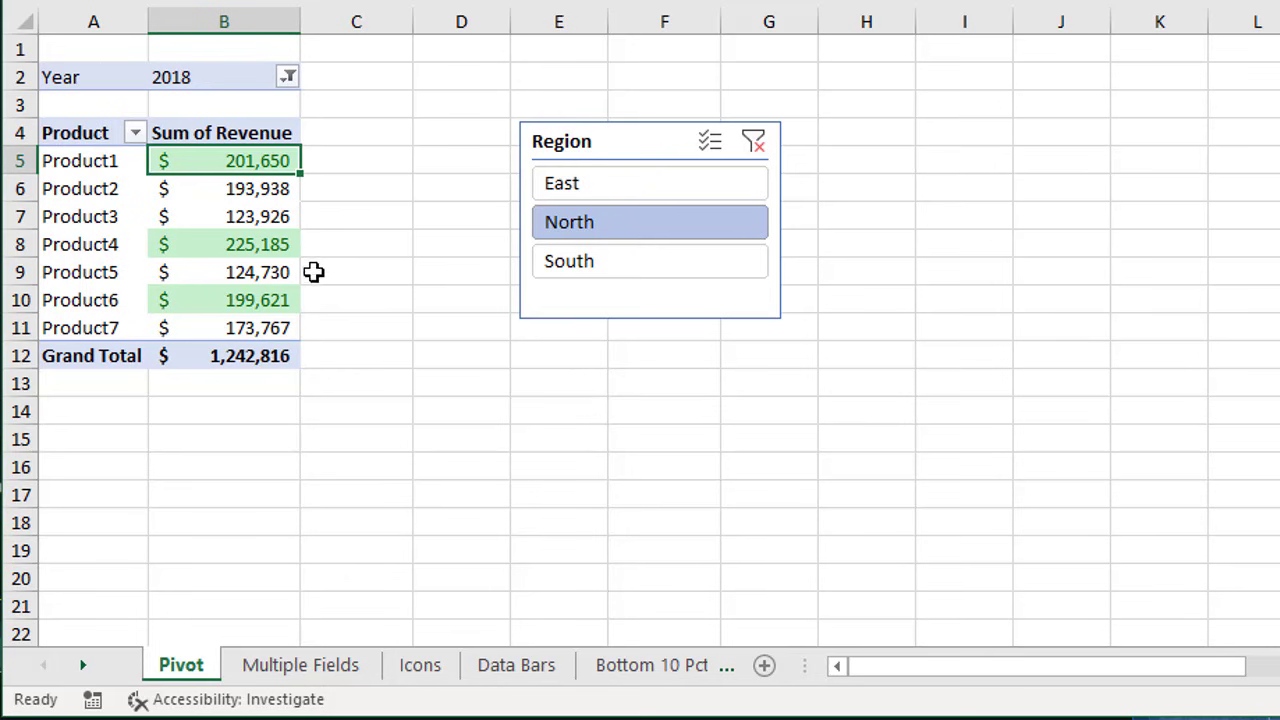
On the Multiple Fields sheet, add a top 10 items rule with Green Fill with Dark Green Text to cell B6.
{"action": "left_click", "coordinate": [338, 677]}
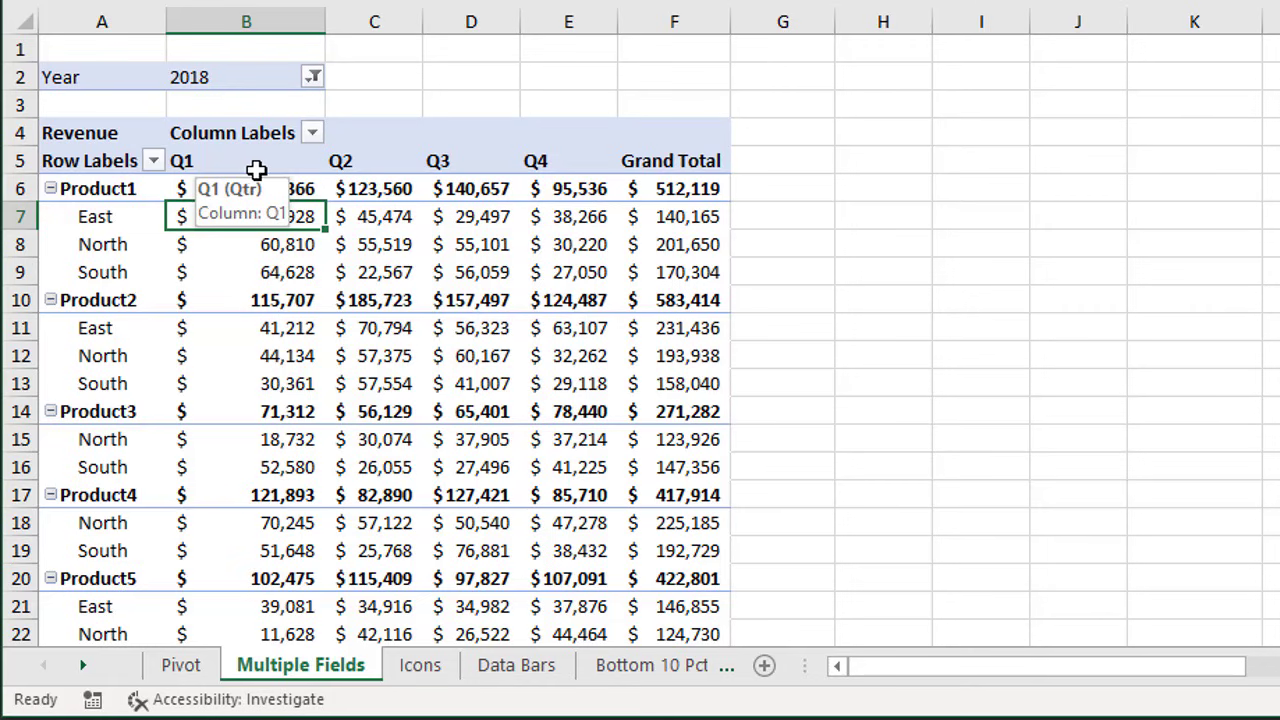
{"action": "left_click", "coordinate": [288, 186]}
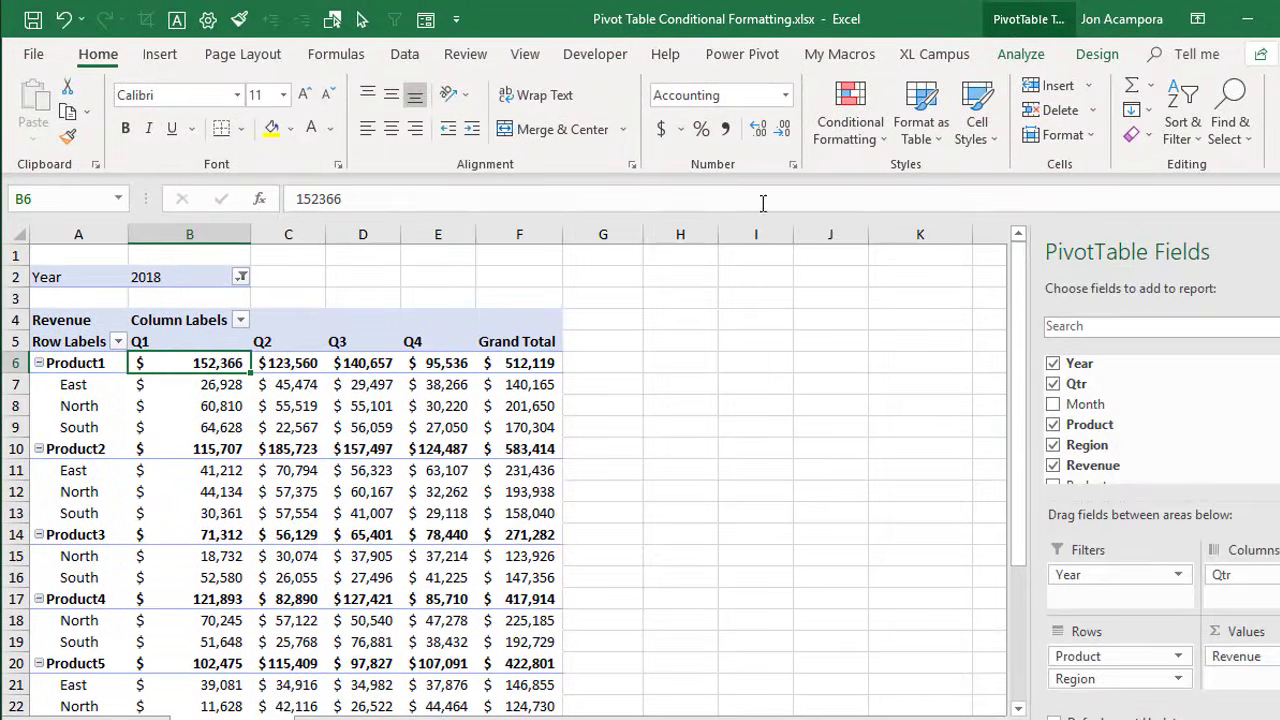
{"action": "left_click", "coordinate": [850, 128]}
{"action": "mouse_move", "coordinate": [872, 236]}
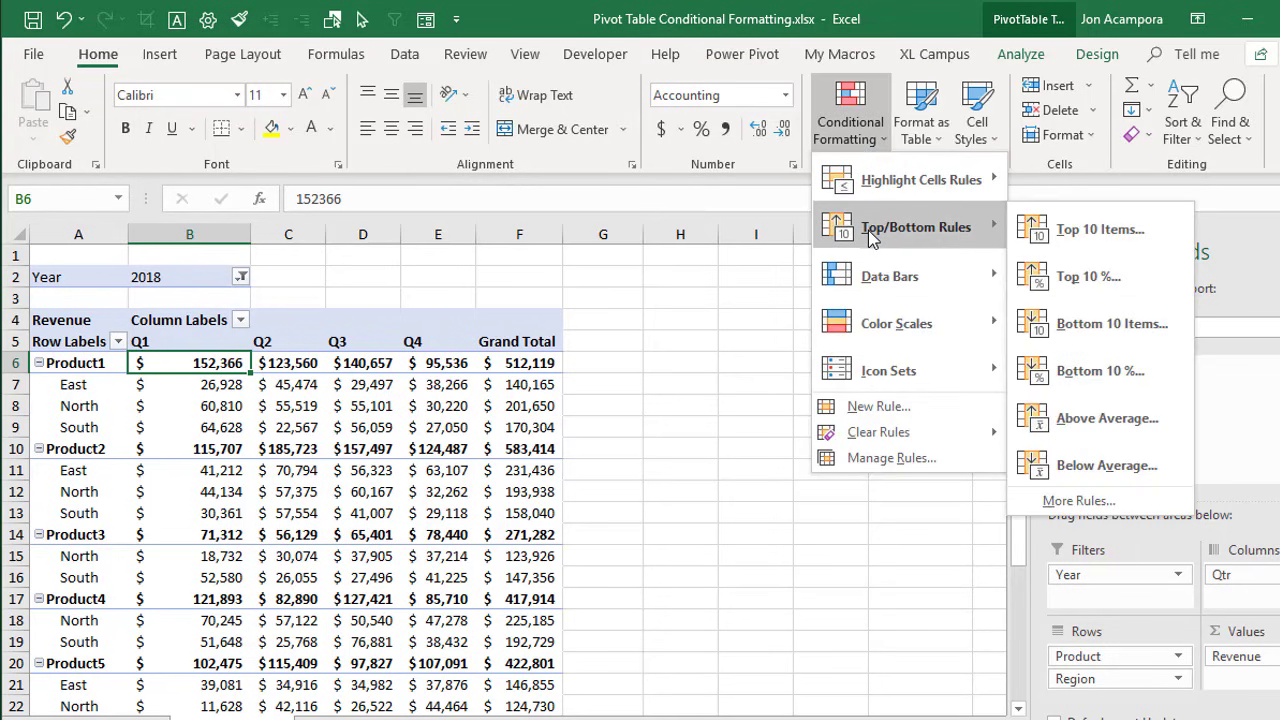
{"action": "left_click", "coordinate": [1090, 229]}
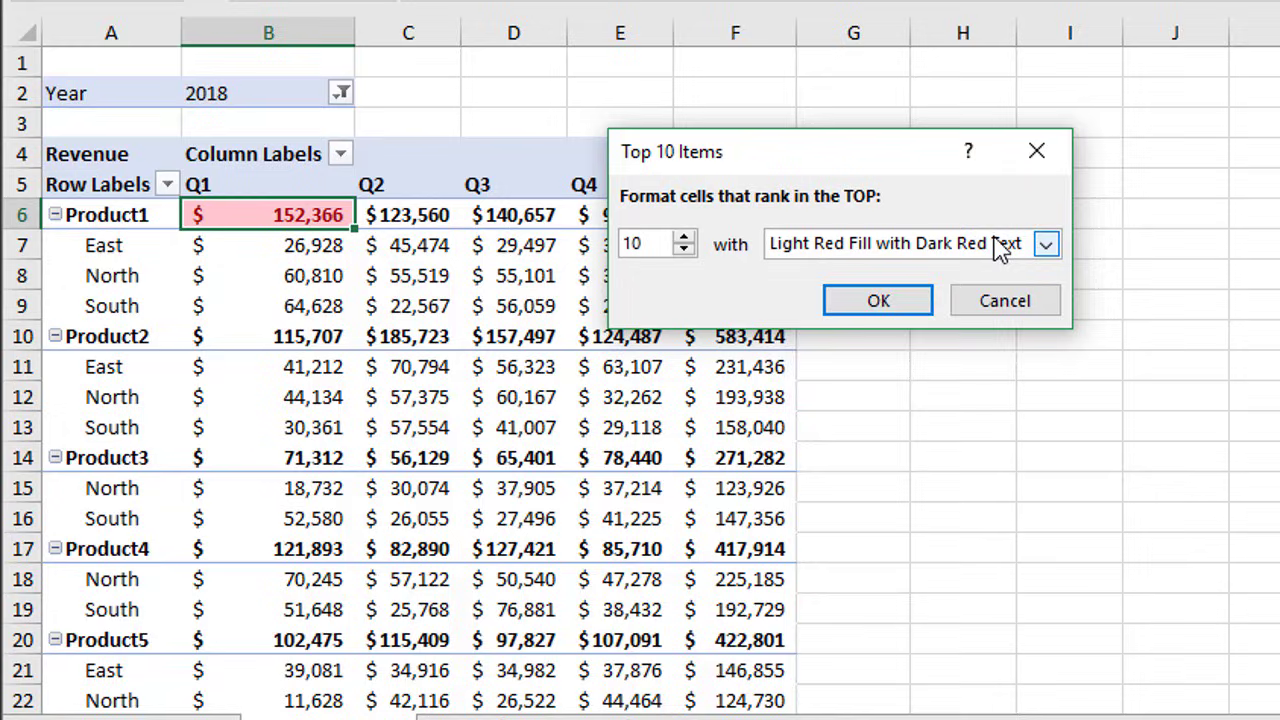
{"action": "left_click", "coordinate": [935, 272]}
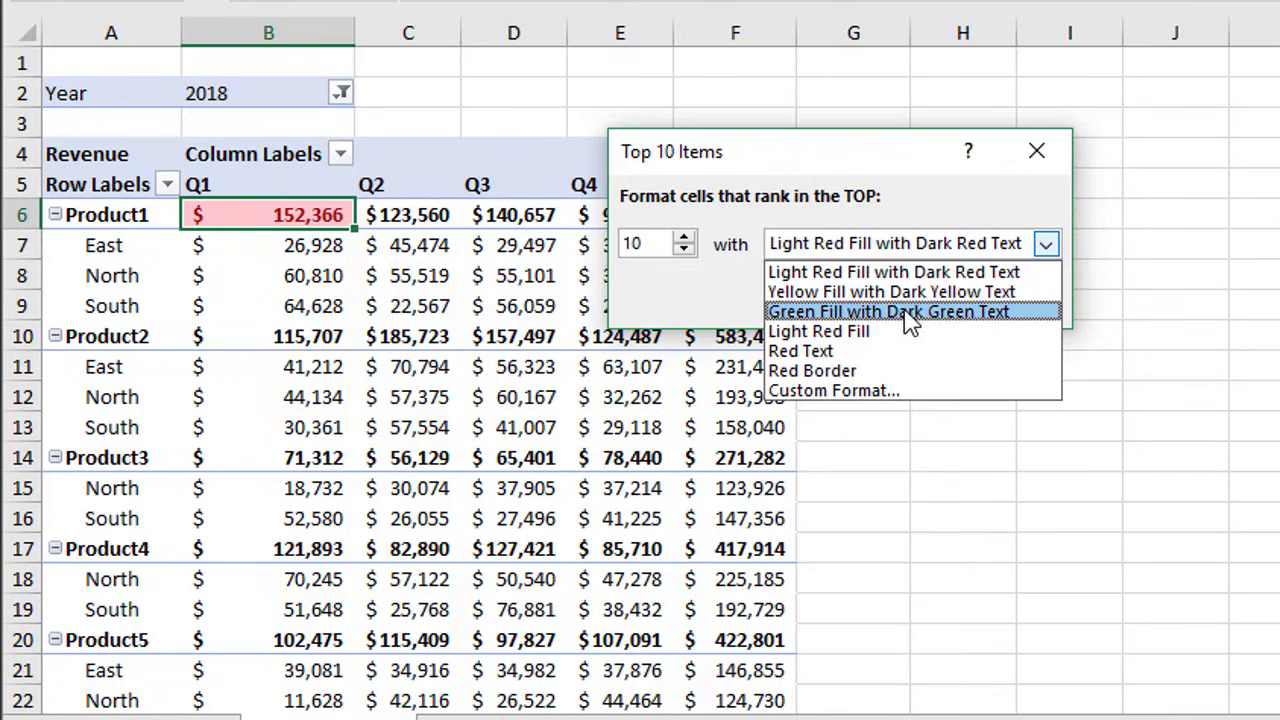
{"action": "left_click", "coordinate": [910, 312]}
{"action": "left_click", "coordinate": [872, 310]}
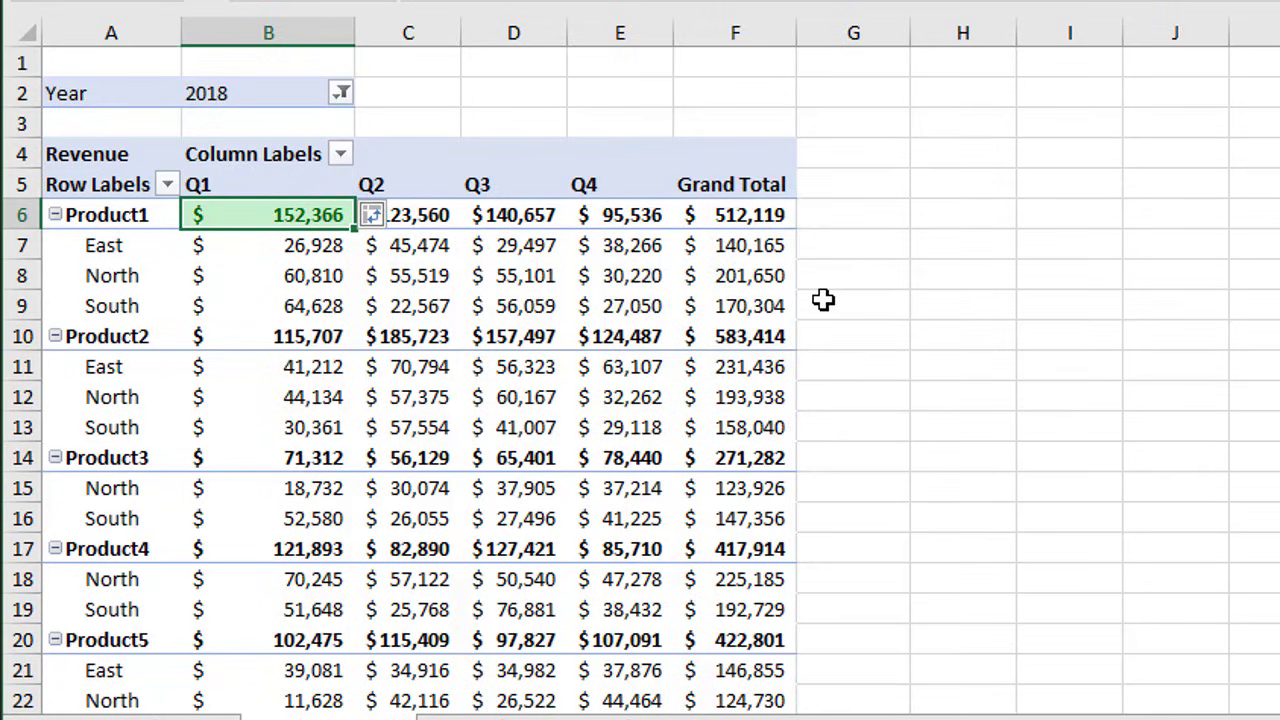
Extend the top 10 rule from cell B6 to all cells showing "Revenue" values.
{"action": "left_click", "coordinate": [382, 226]}
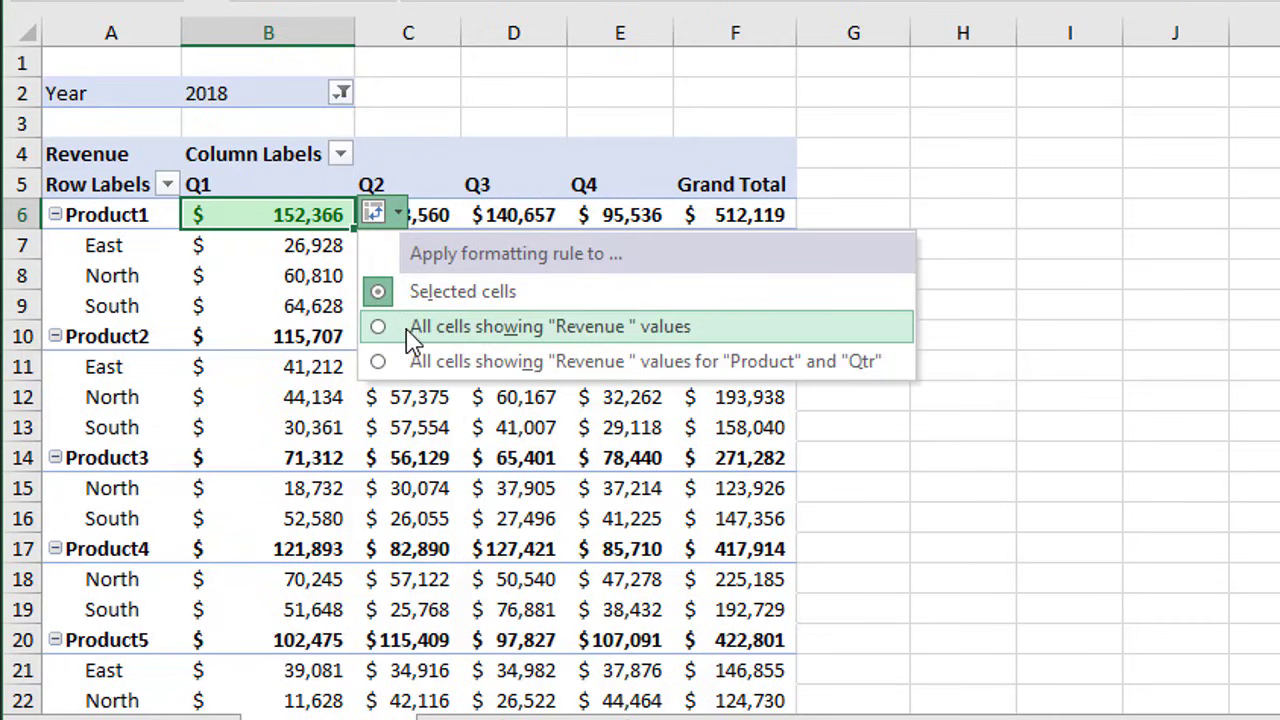
{"action": "left_click", "coordinate": [555, 327]}
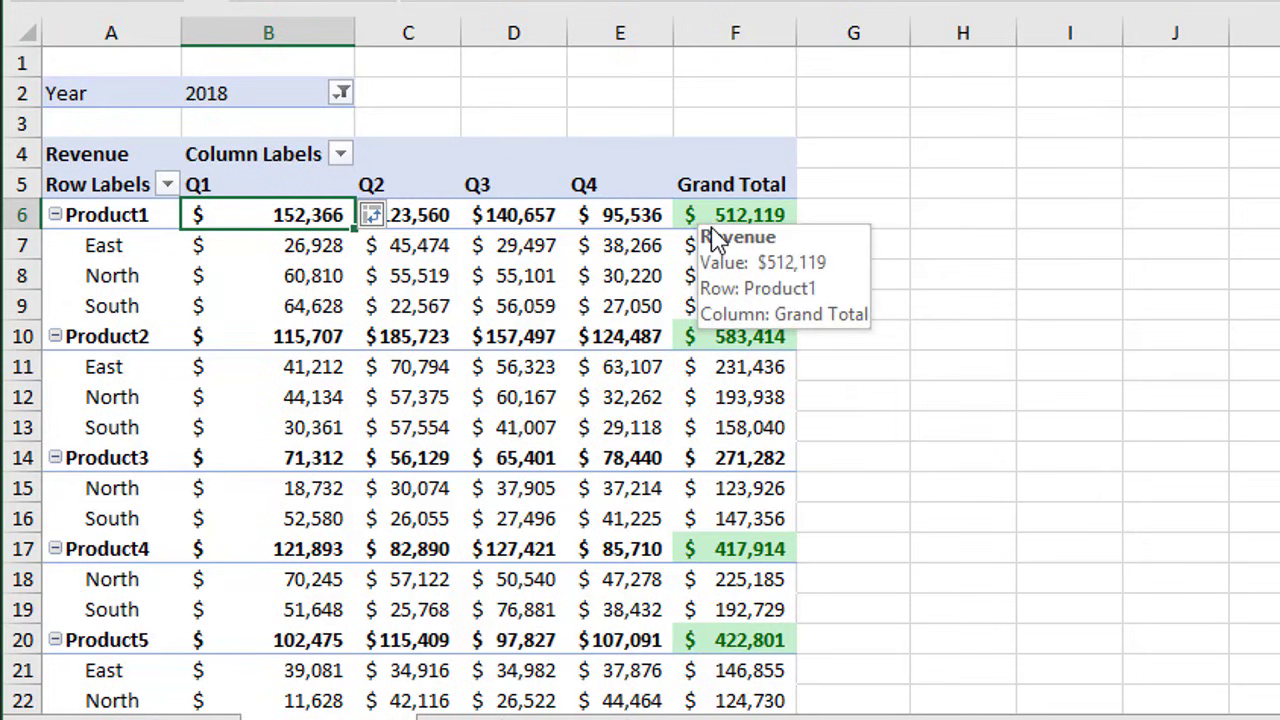
Change the scope of the top 10 rule at cell B6 to all cells showing "Revenue" values for "Product" and "Qtr".
{"action": "mouse_move", "coordinate": [703, 210]}
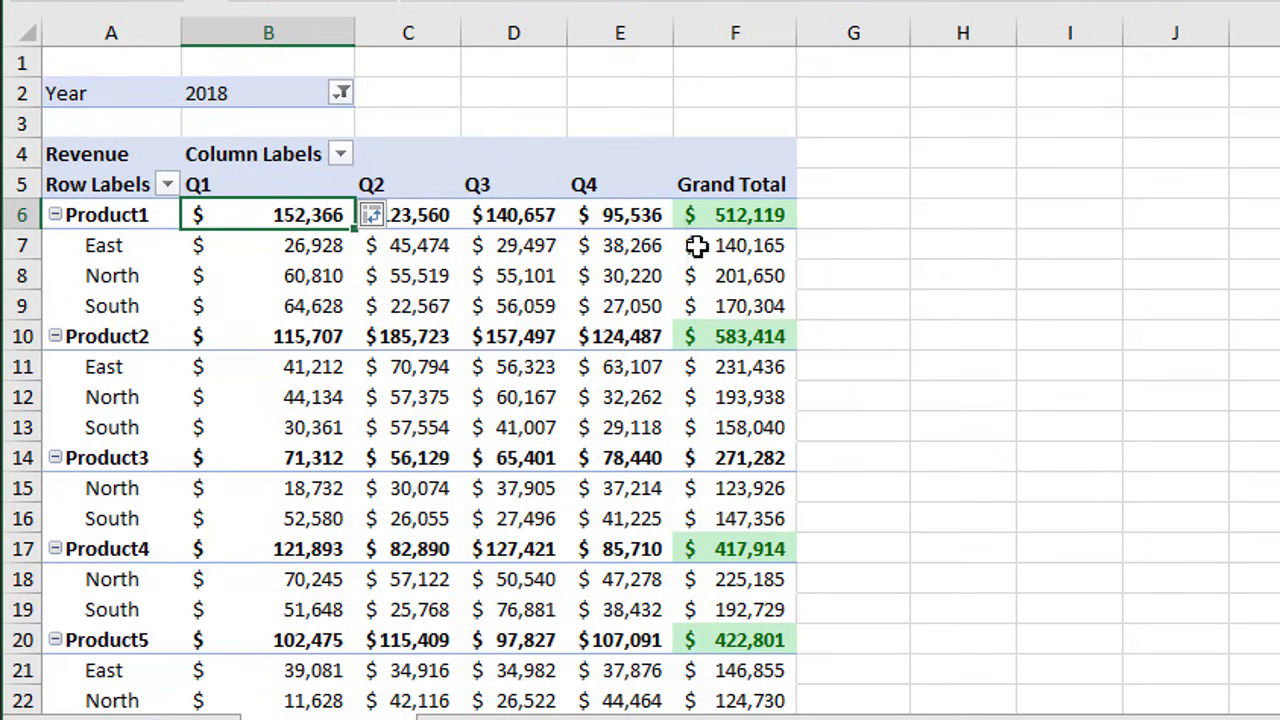
{"action": "scroll", "coordinate": [697, 253], "scroll_direction": "down", "scroll_amount": 4}
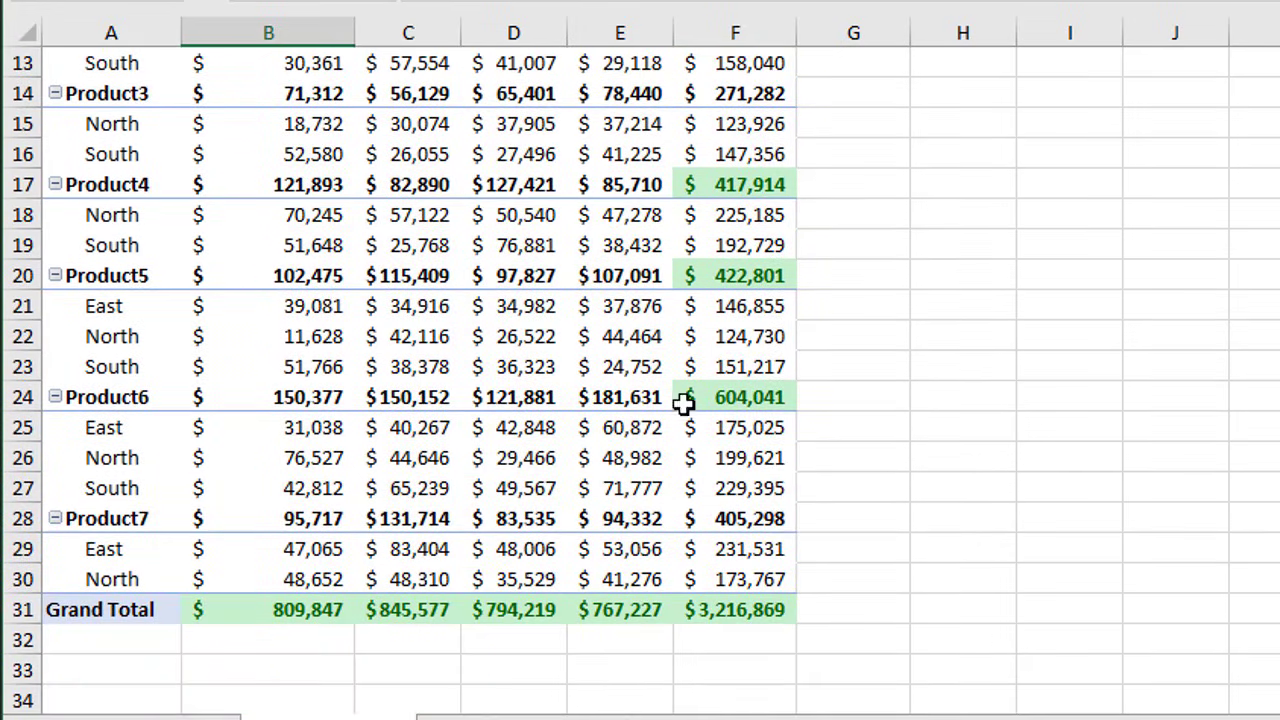
{"action": "scroll", "coordinate": [598, 512], "scroll_direction": "up", "scroll_amount": 4}
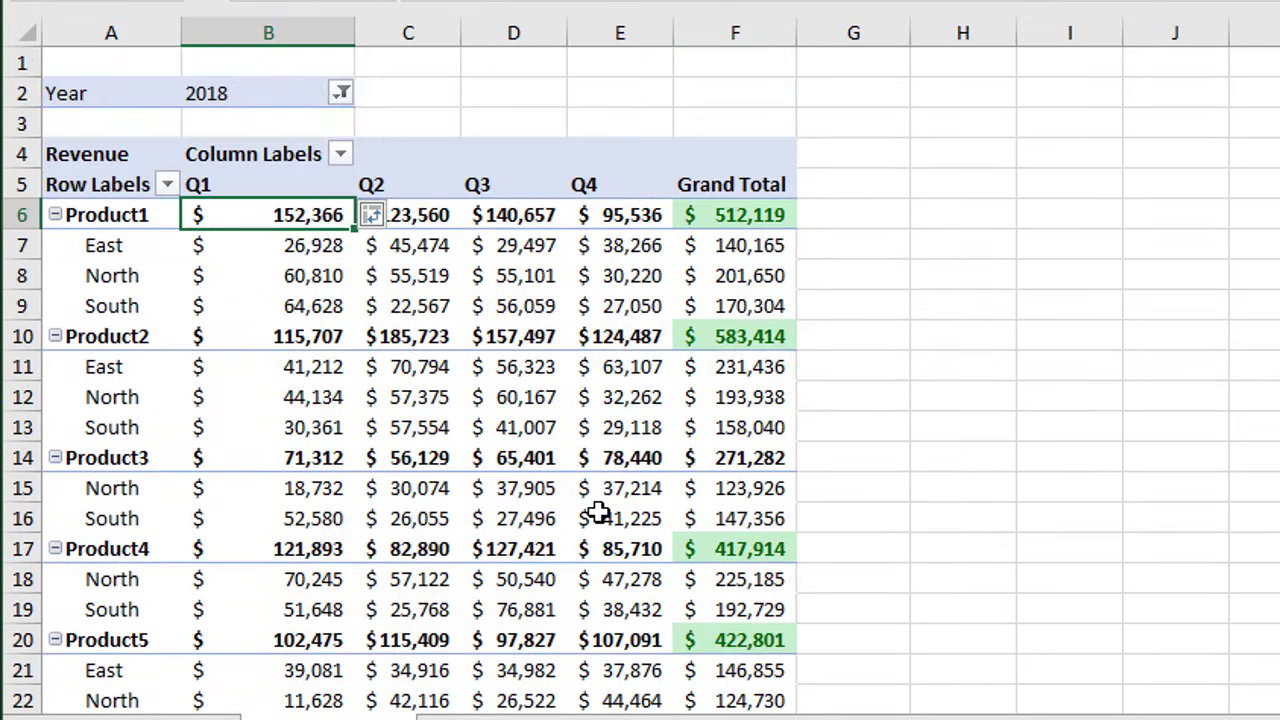
{"action": "left_click", "coordinate": [386, 222]}
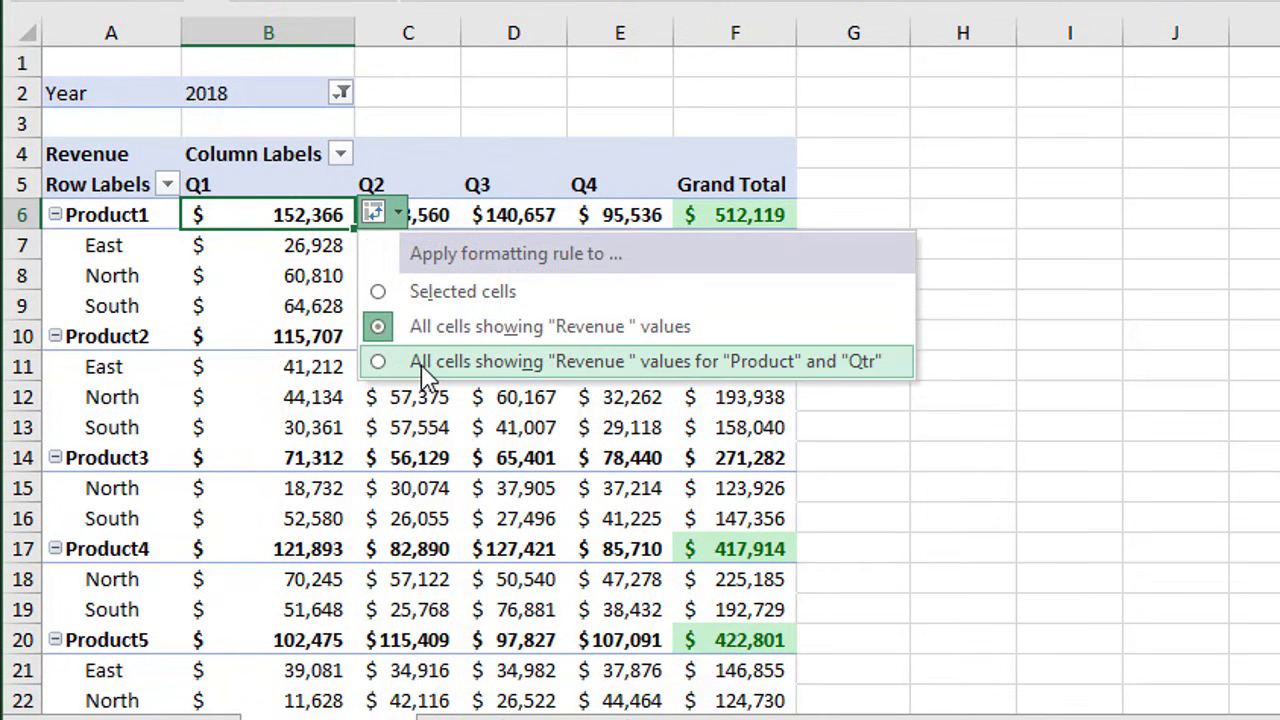
{"action": "left_click", "coordinate": [540, 368]}
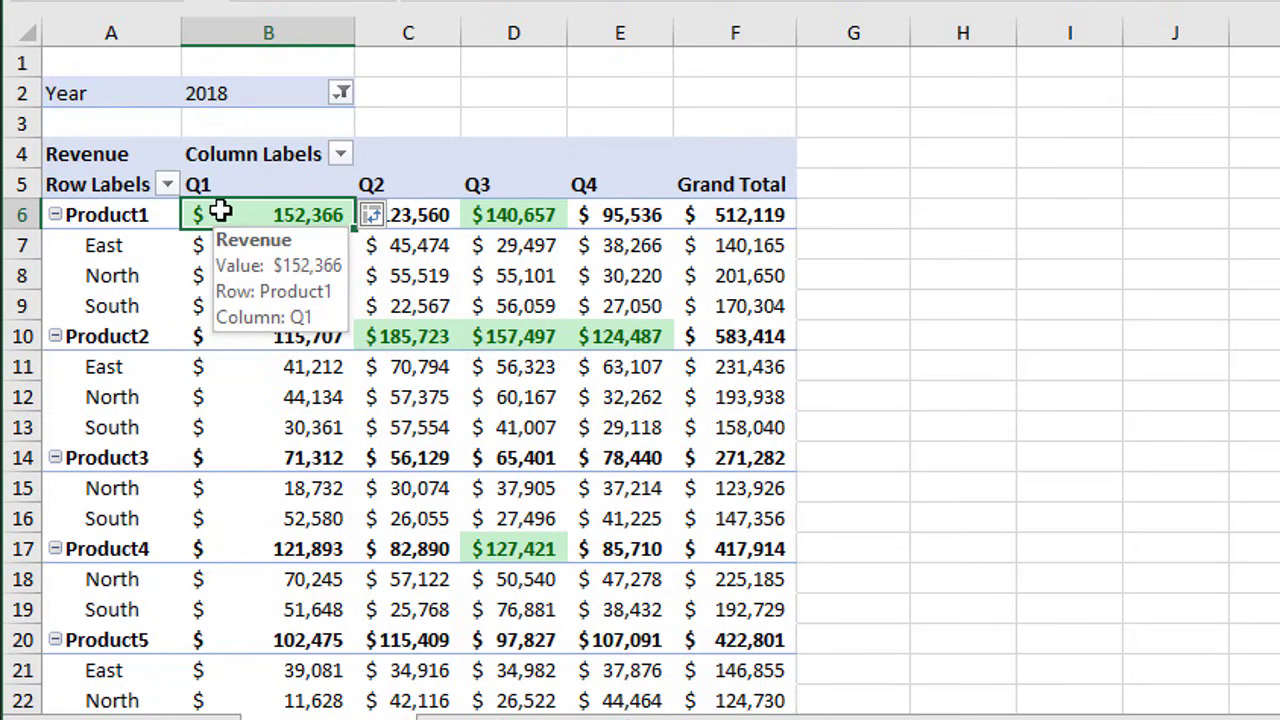
Edit the Top 10 rule in the Rules Manager to apply to cell B7 and all "Revenue" values for "Region" and "Qtr".
{"action": "left_click_drag", "start_coordinate": [260, 214], "coordinate": [331, 306]}
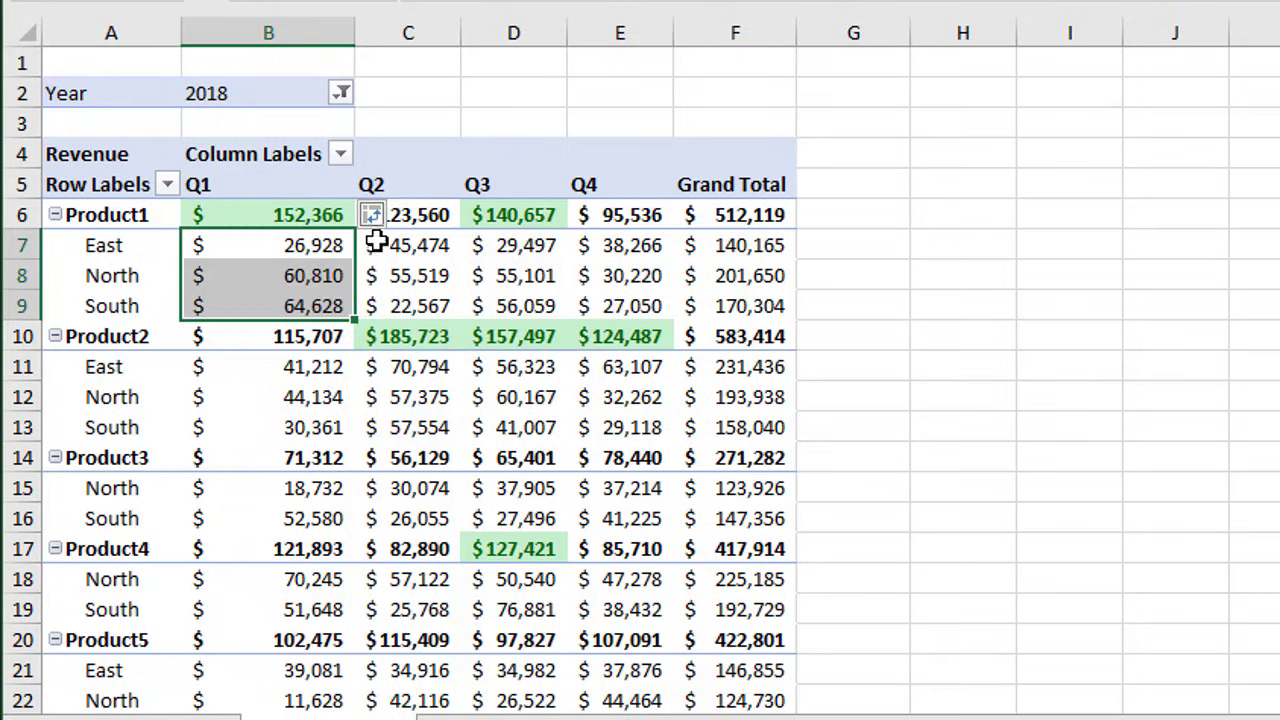
{"action": "left_click", "coordinate": [272, 246]}
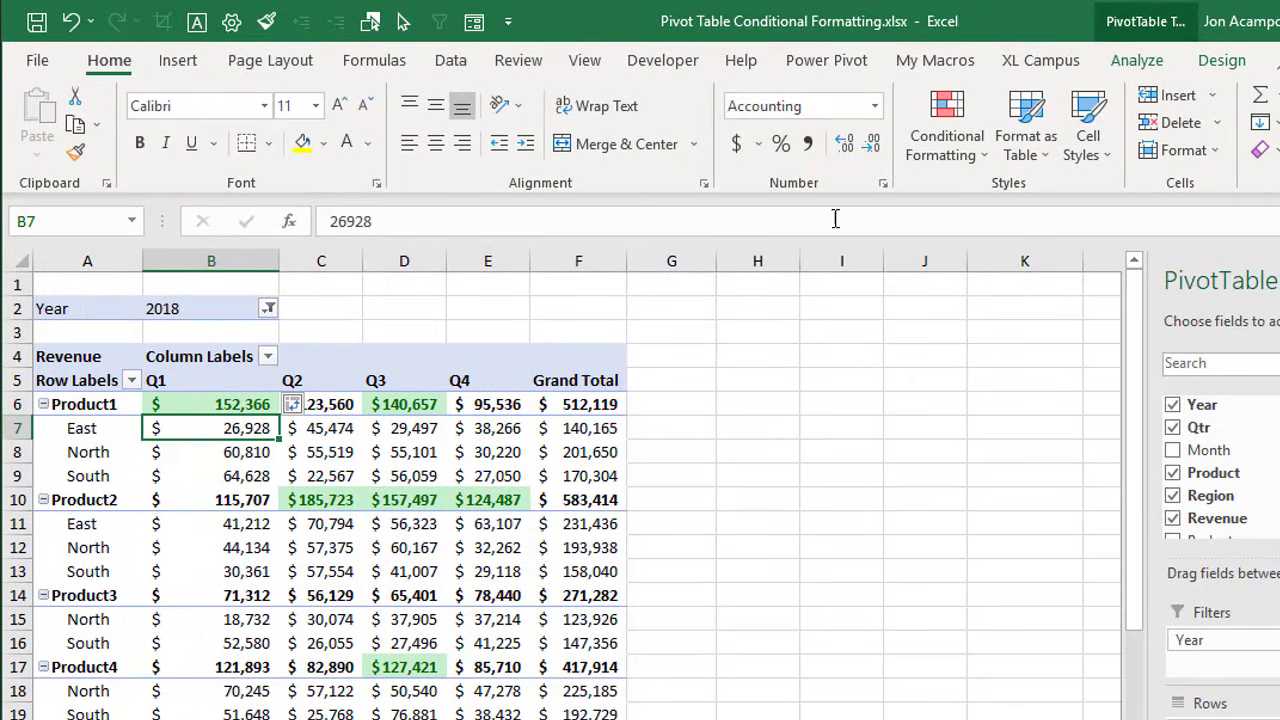
{"action": "left_click", "coordinate": [941, 158]}
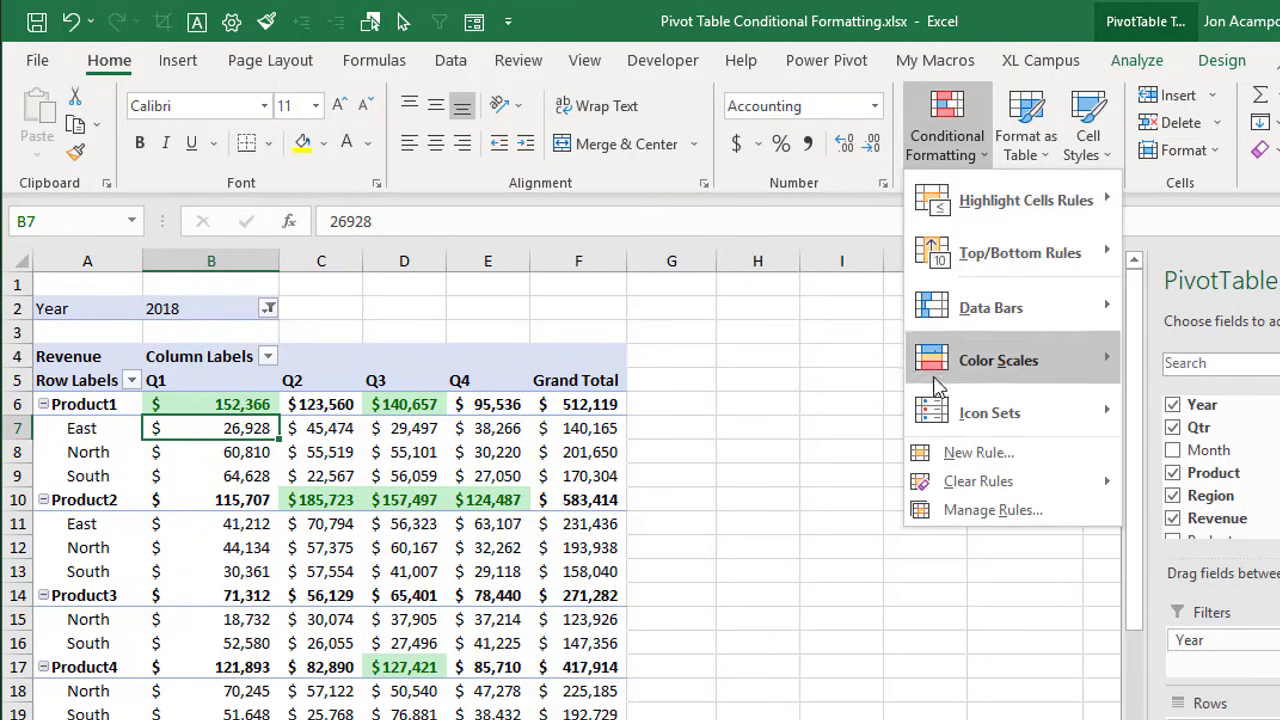
{"action": "left_click", "coordinate": [944, 508]}
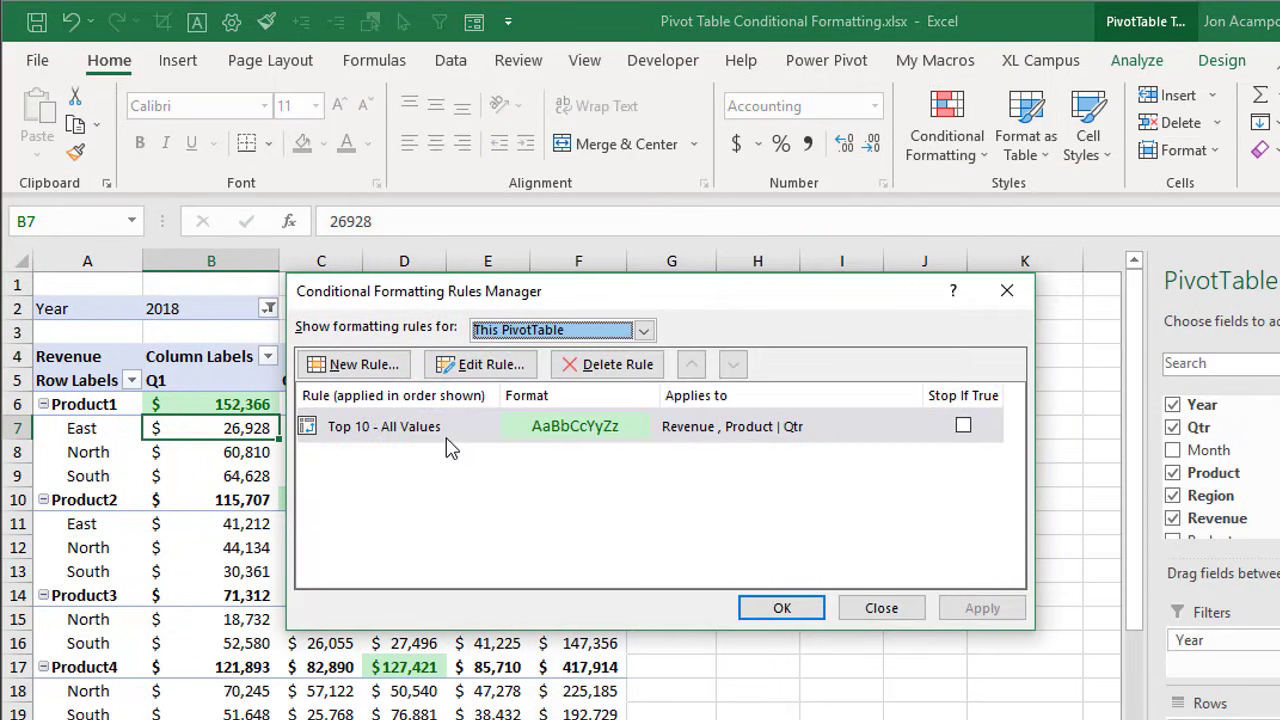
{"action": "left_click", "coordinate": [455, 427]}
{"action": "left_click", "coordinate": [478, 371]}
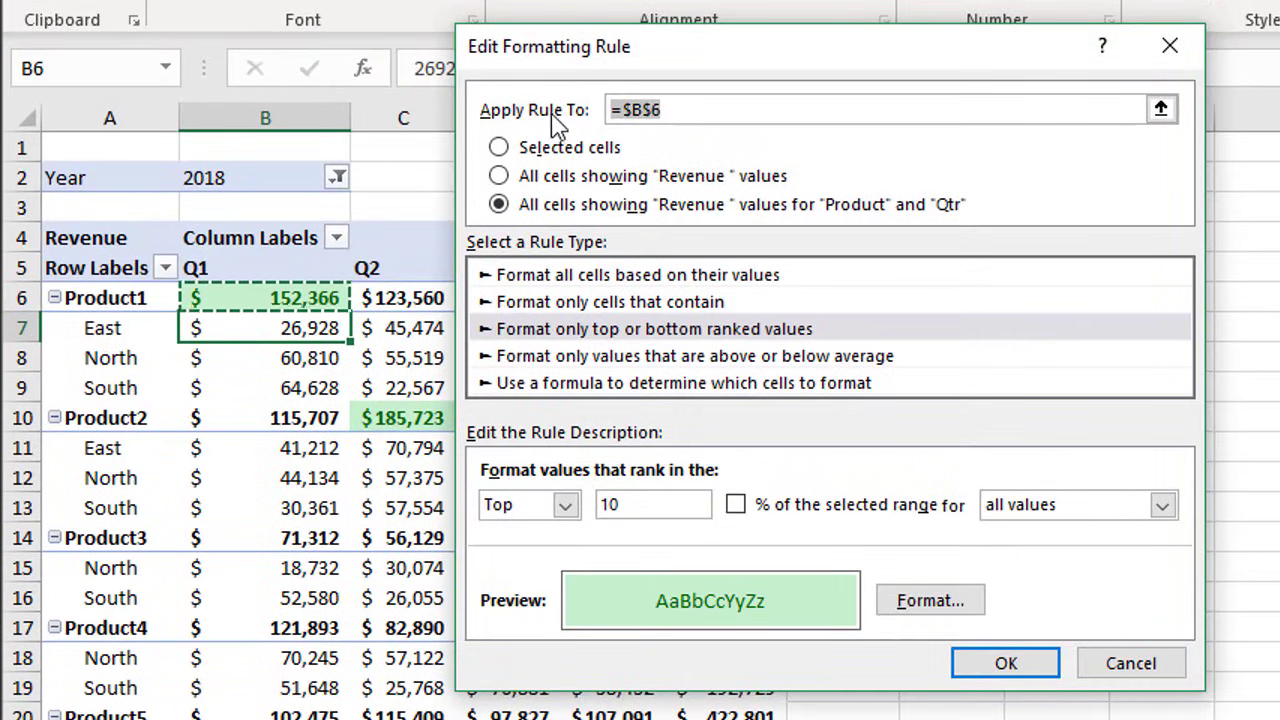
{"action": "left_click", "coordinate": [656, 109]}
{"action": "left_click", "coordinate": [247, 328]}
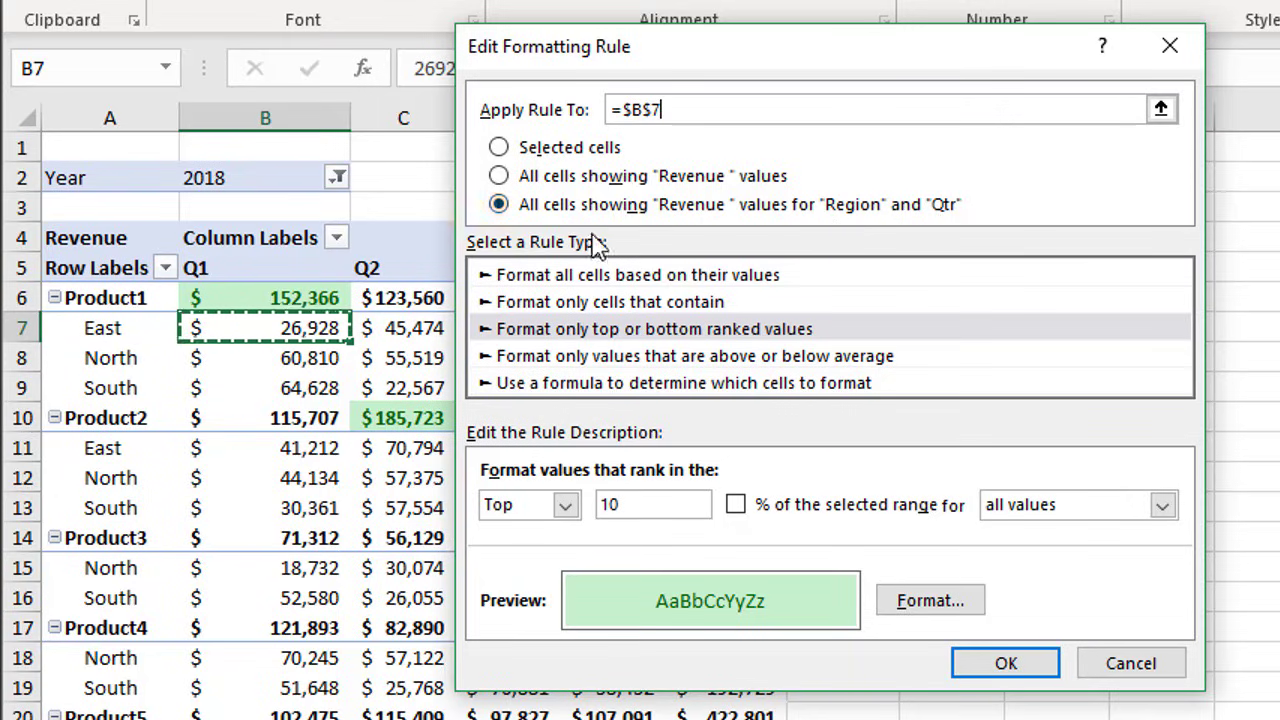
{"action": "left_click", "coordinate": [270, 293]}
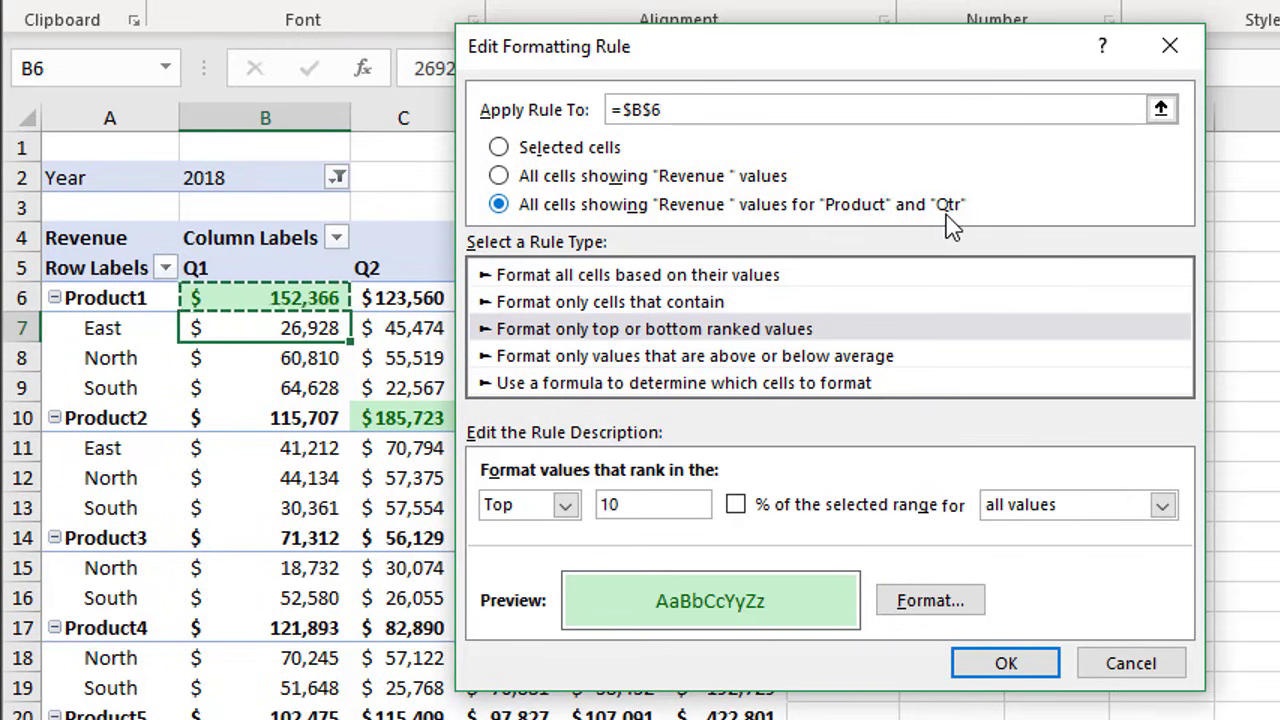
{"action": "left_click", "coordinate": [268, 328]}
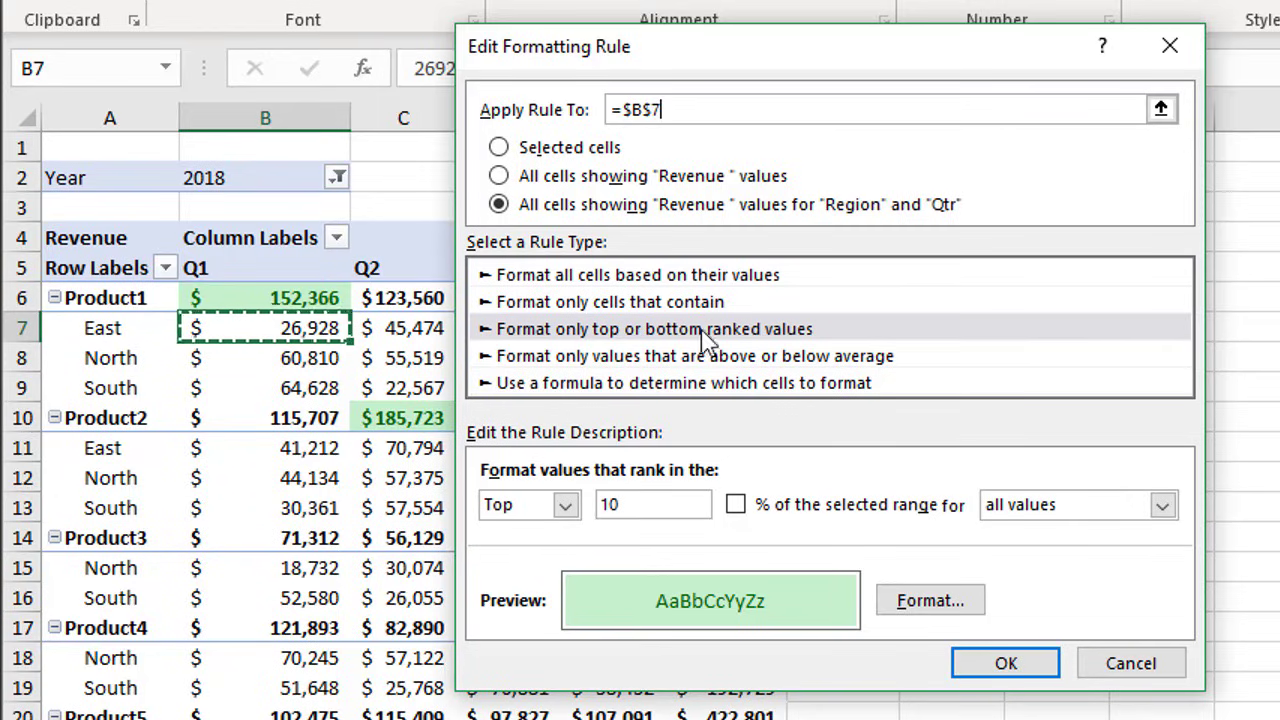
{"action": "left_click", "coordinate": [1000, 663]}
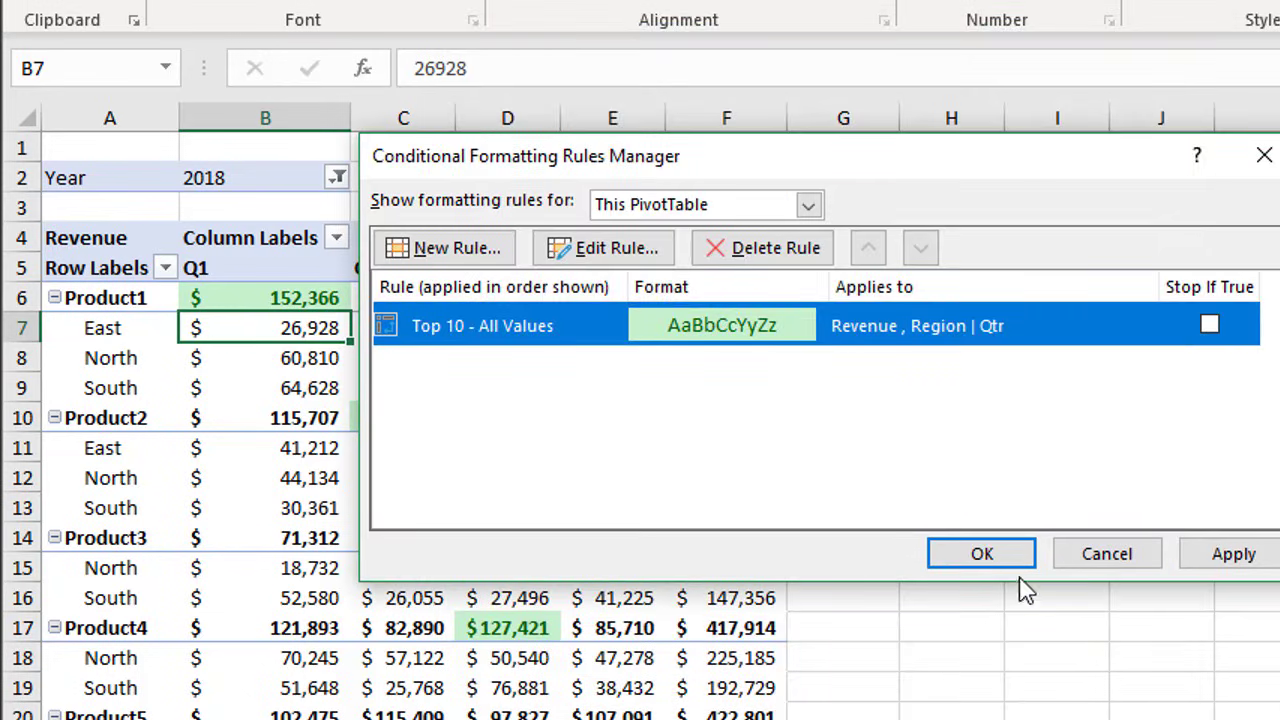
{"action": "left_click", "coordinate": [982, 555]}
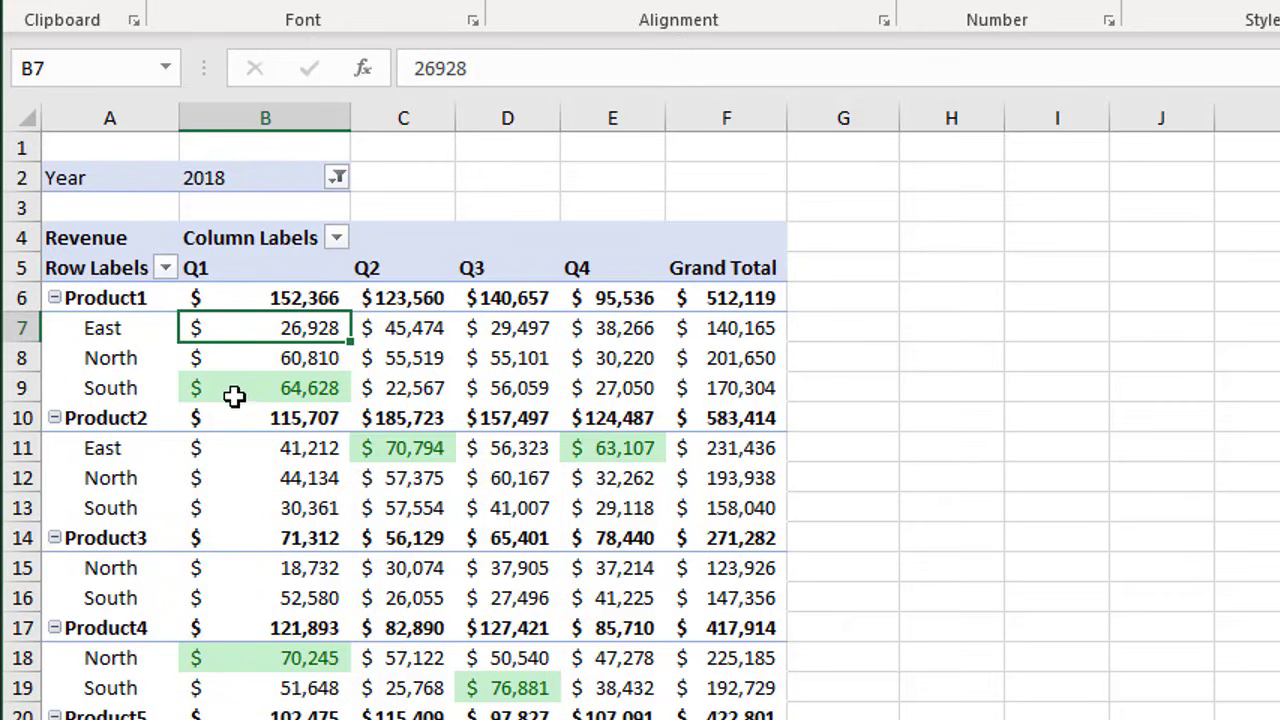
Move the Region field above Product in the pivot table's row fields and inspect which cells are highlighted.
{"action": "mouse_move", "coordinate": [268, 392]}
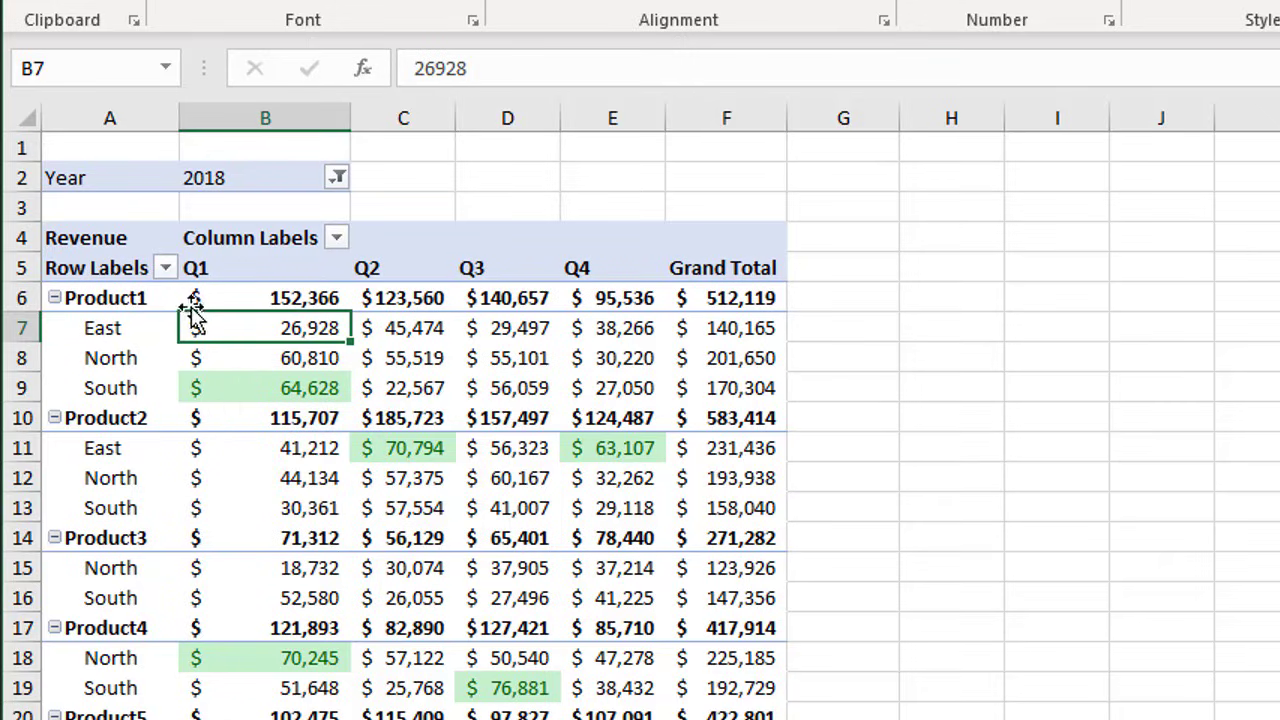
{"action": "mouse_move", "coordinate": [232, 357]}
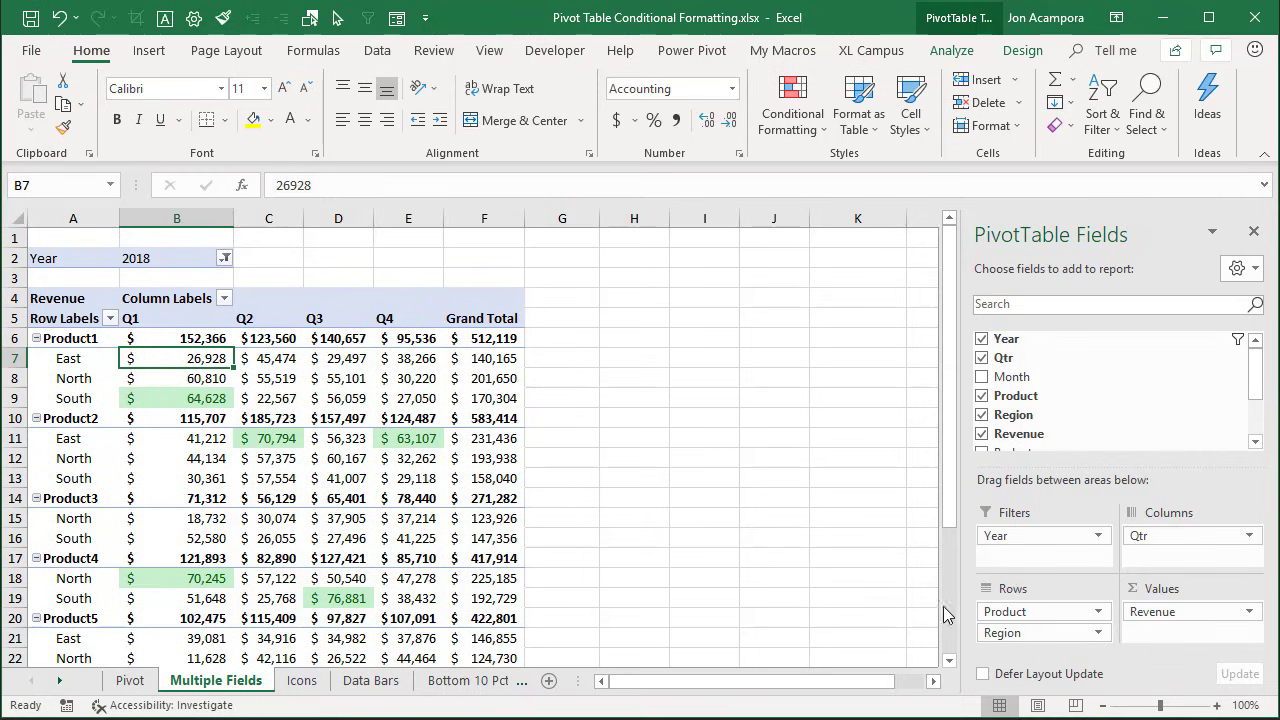
{"action": "left_click_drag", "start_coordinate": [1018, 634], "coordinate": [1030, 610]}
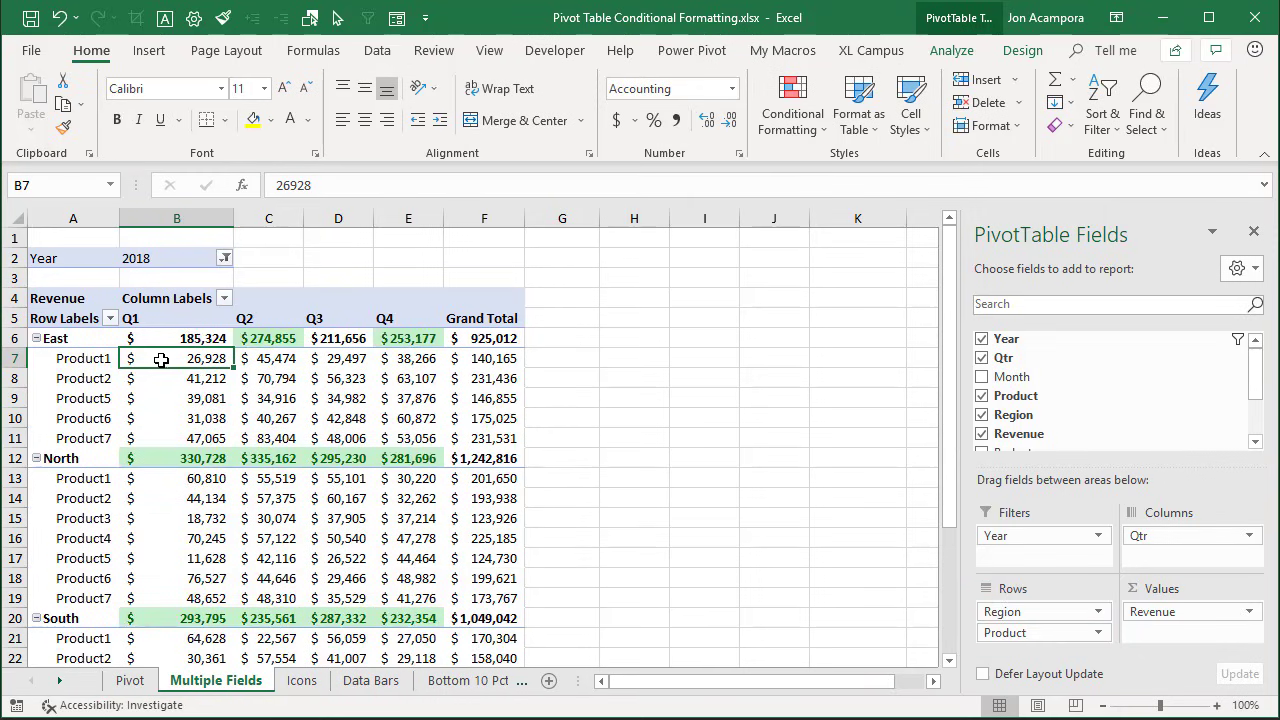
{"action": "mouse_move", "coordinate": [168, 360]}
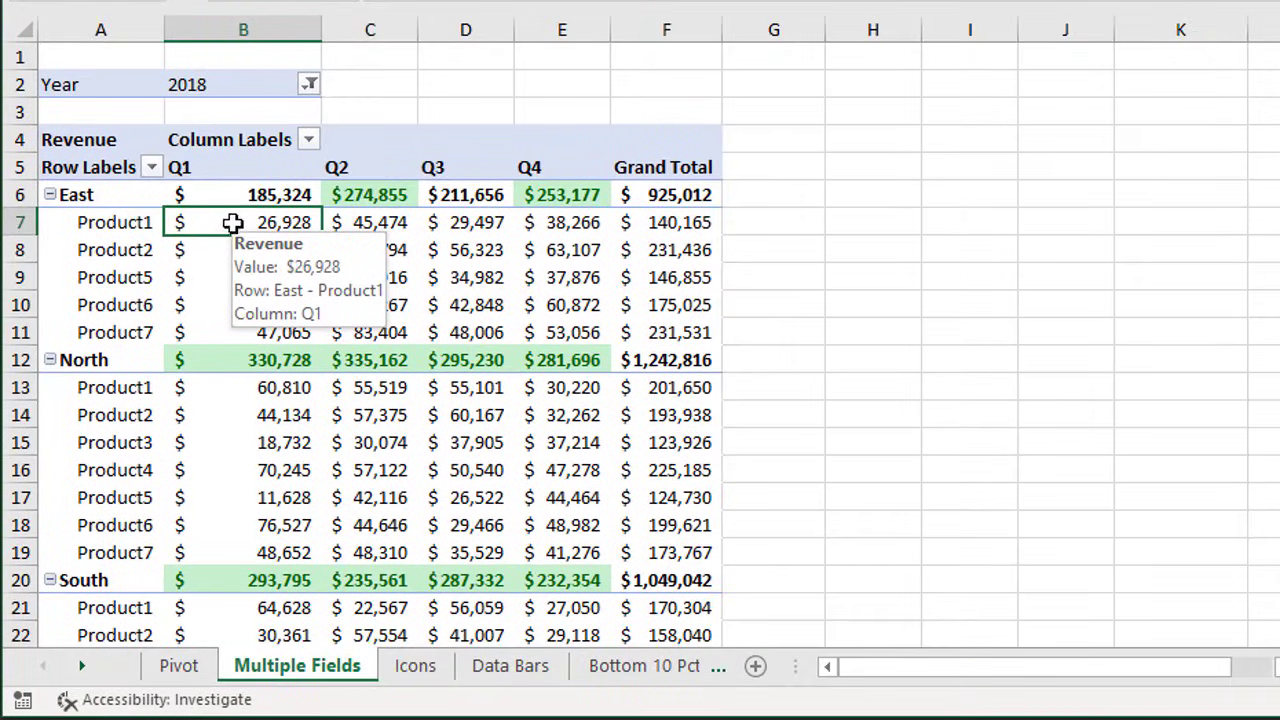
{"action": "mouse_move", "coordinate": [344, 196]}
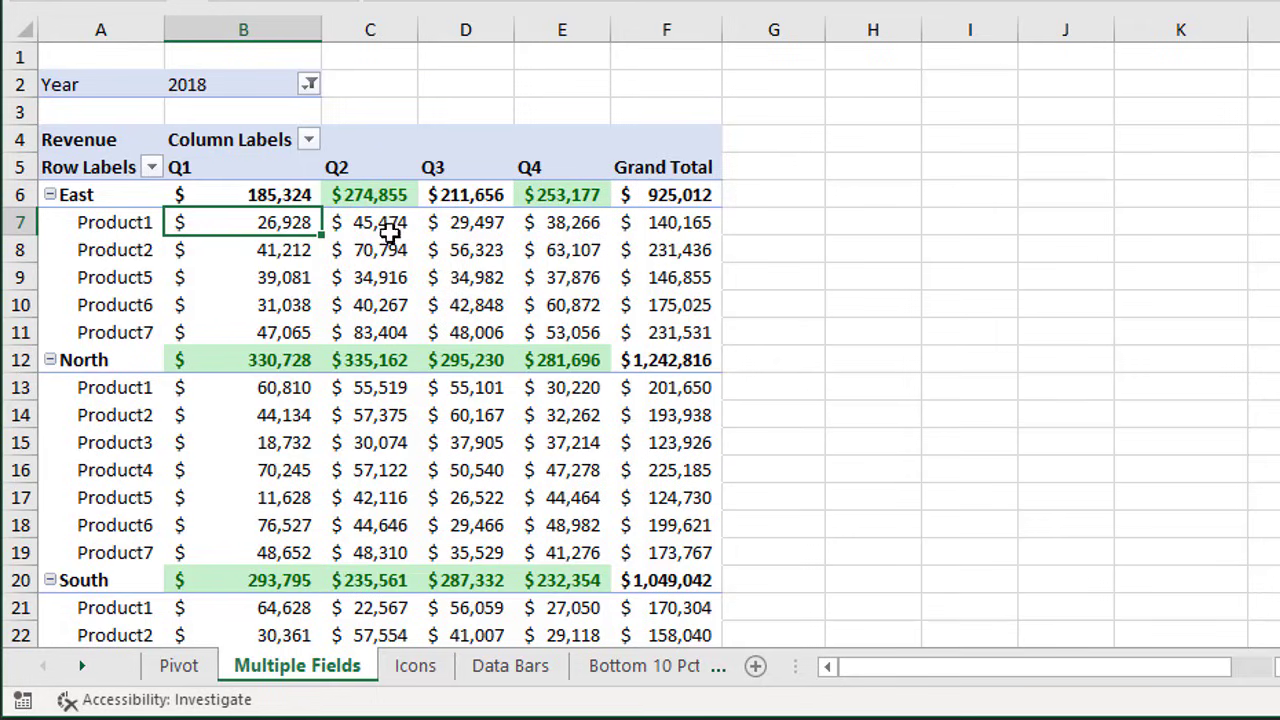
{"action": "mouse_move", "coordinate": [378, 236]}
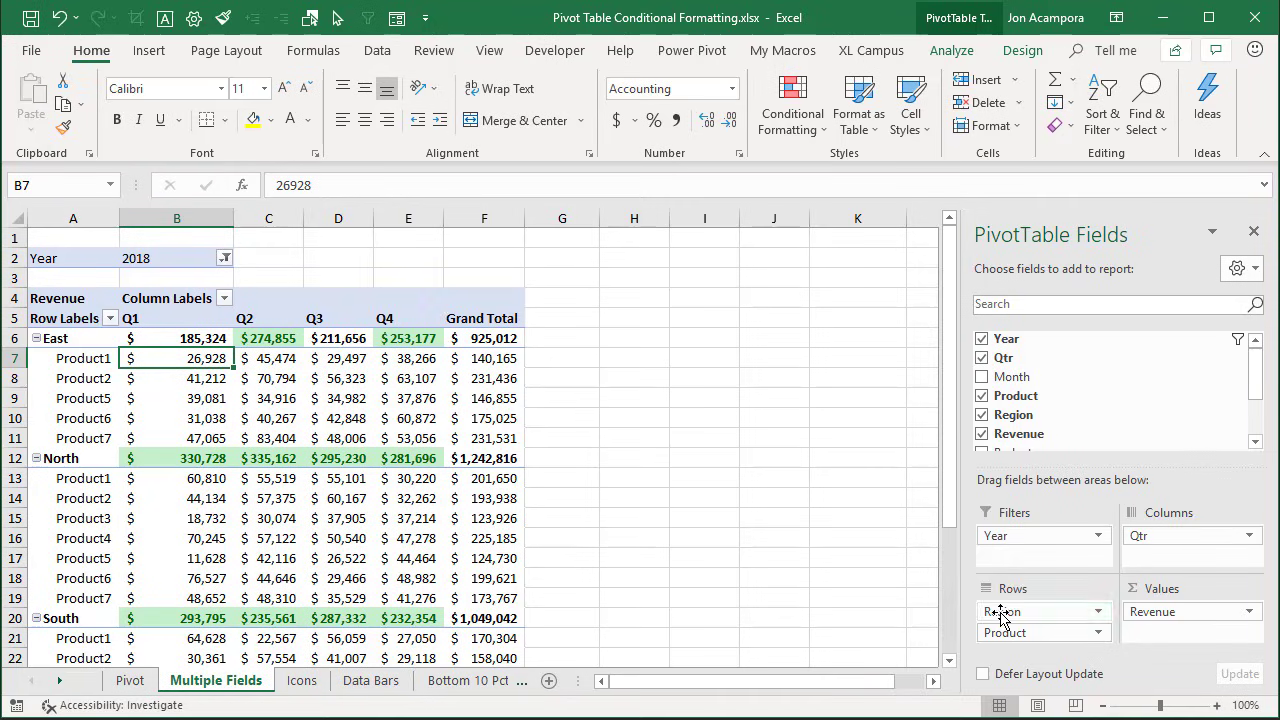
Remove the Region field from the pivot table's rows and check the remaining rules in the Conditional Formatting Rules Manager.
{"action": "left_click_drag", "start_coordinate": [1003, 611], "coordinate": [891, 614]}
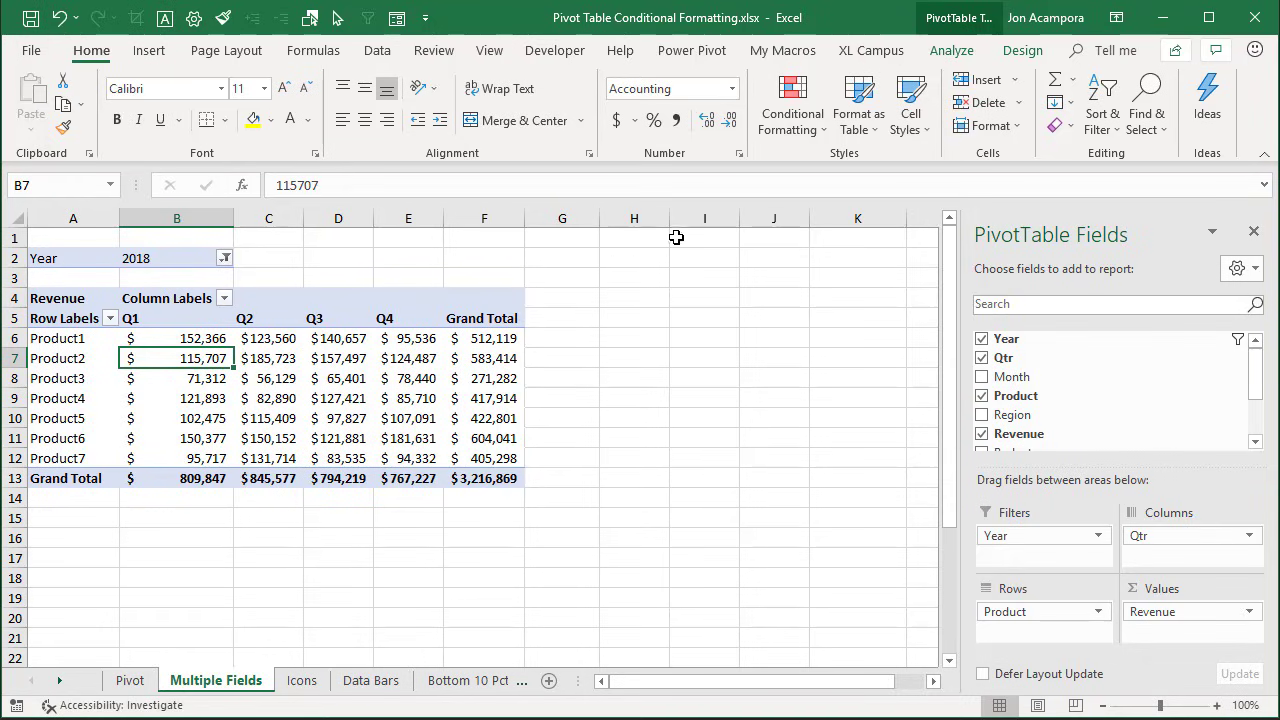
{"action": "left_click", "coordinate": [792, 112]}
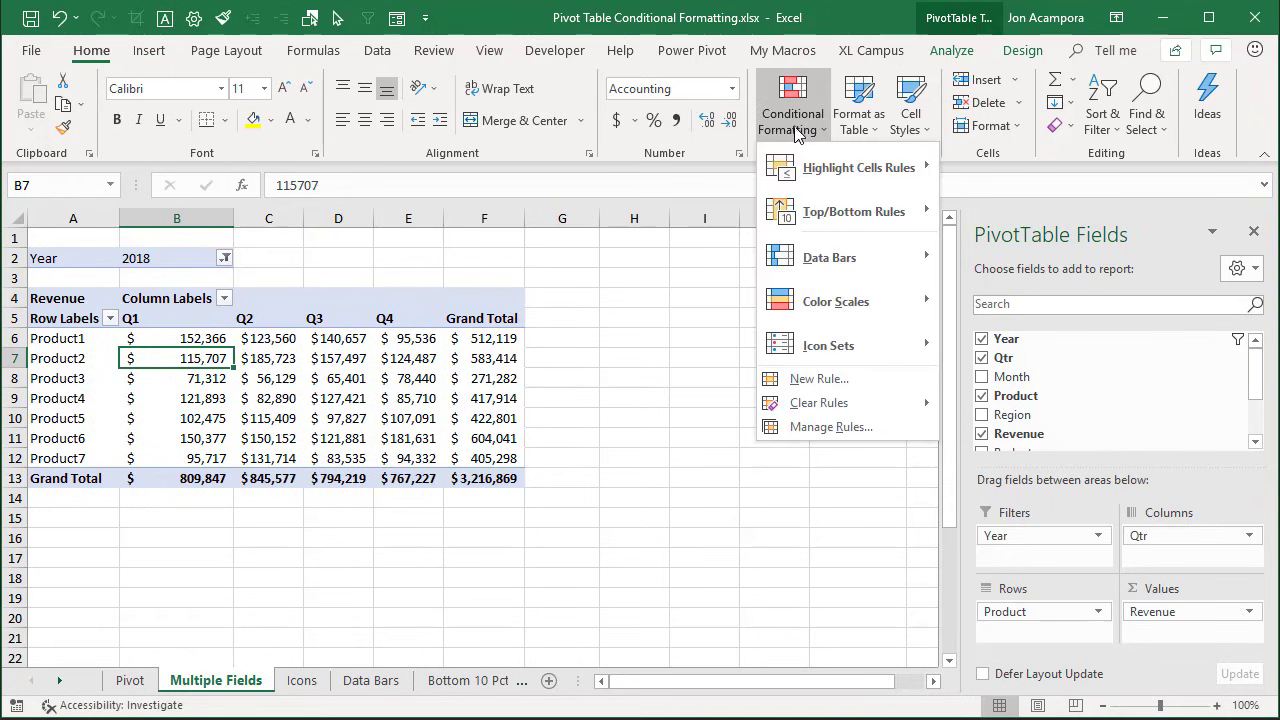
{"action": "left_click", "coordinate": [816, 427]}
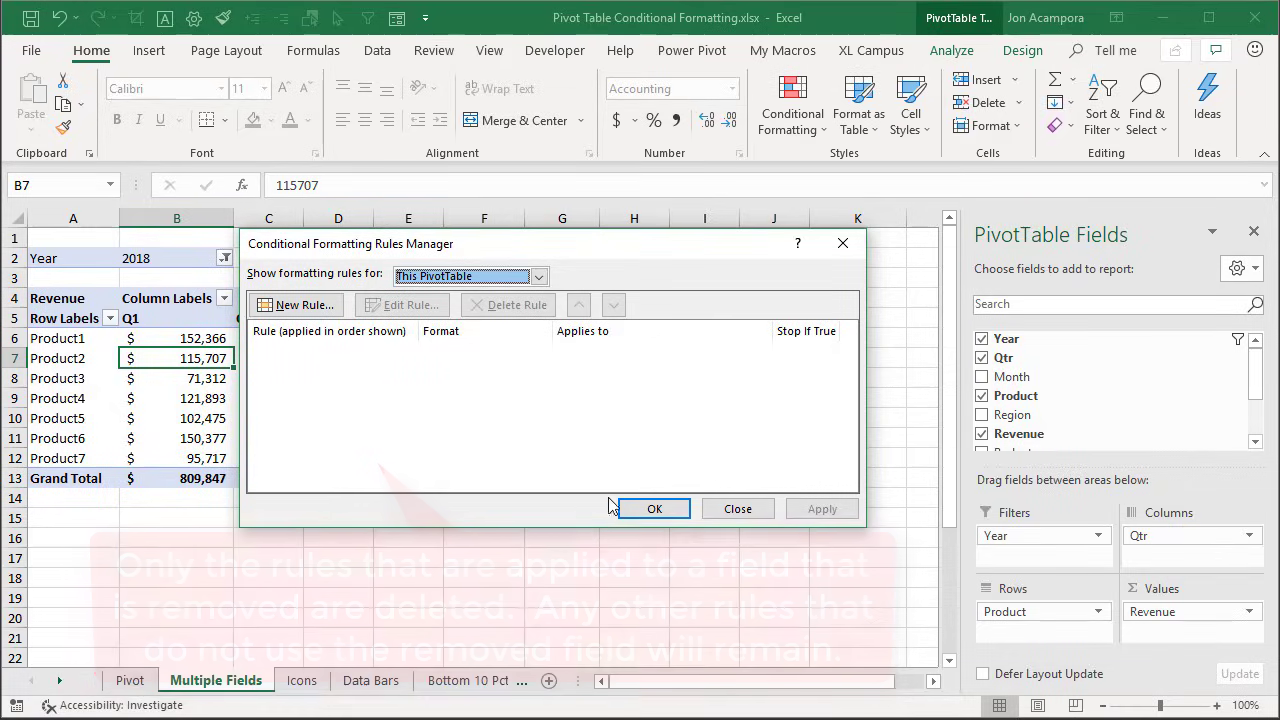
{"action": "left_click", "coordinate": [651, 510]}
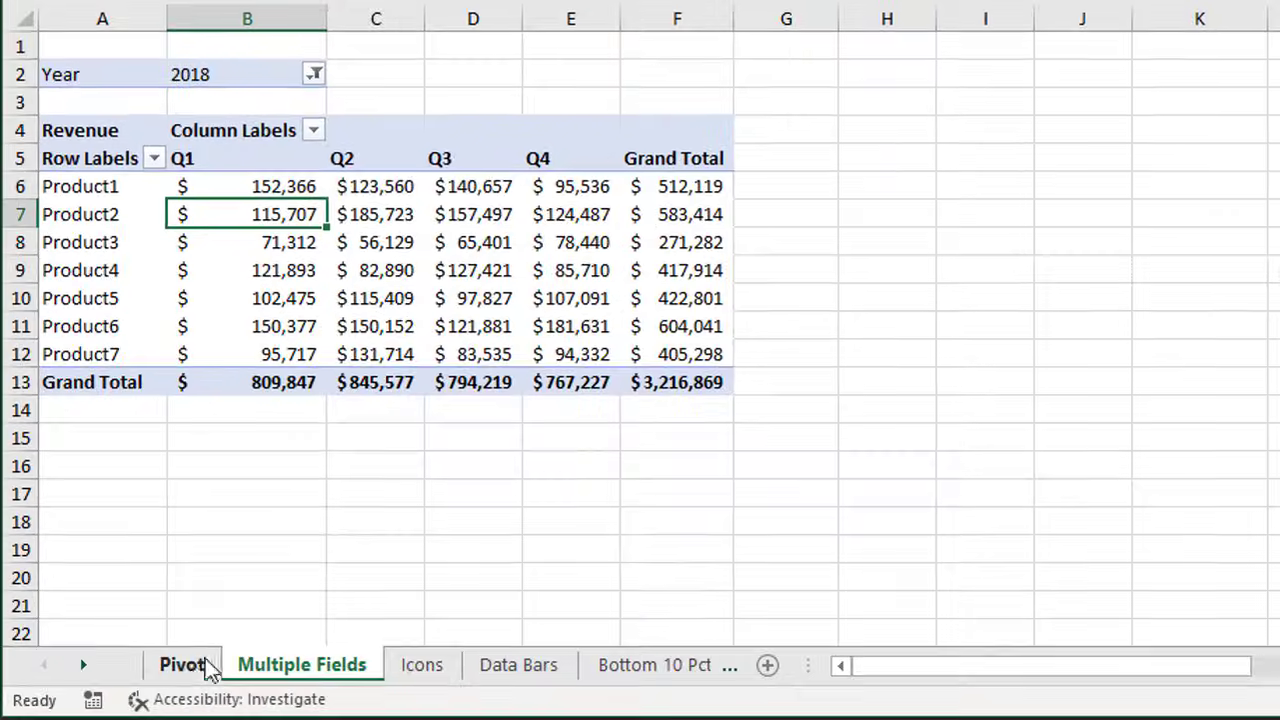
Duplicate the Pivot sheet, placing the copy directly after it, and return to the original sheet.
{"action": "left_click", "coordinate": [130, 680]}
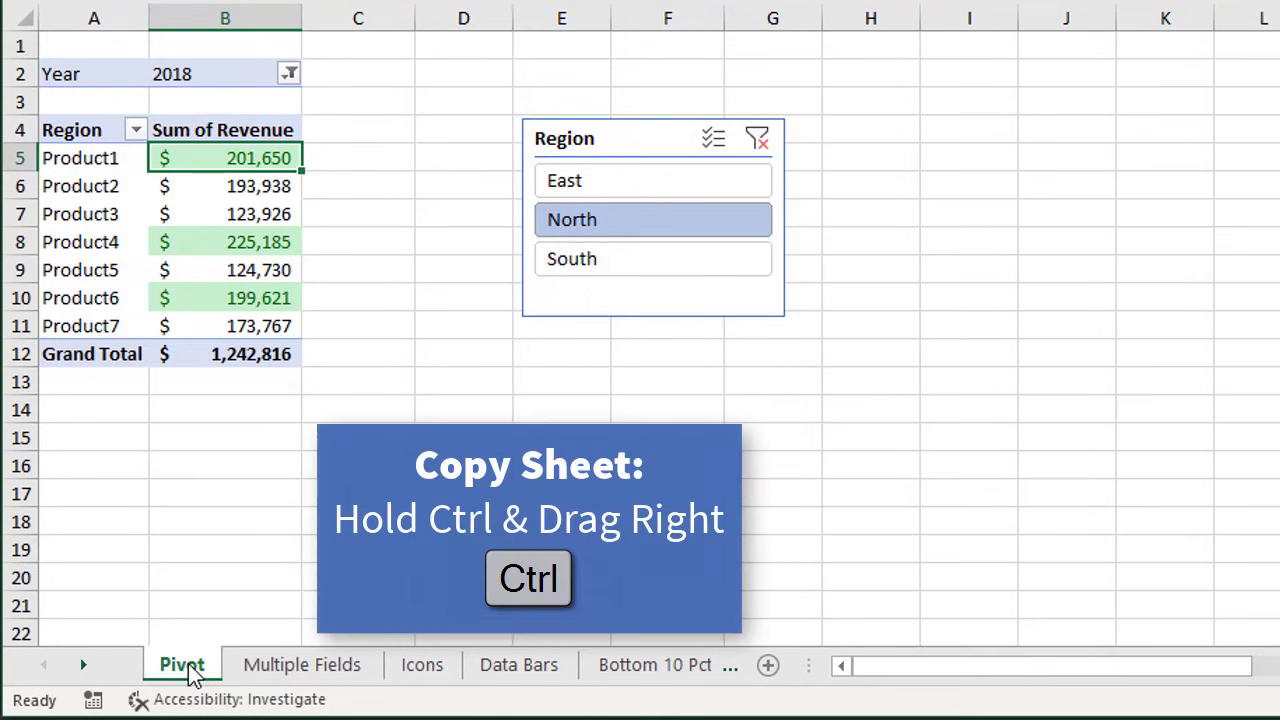
{"action": "left_click_drag", "start_coordinate": [192, 672], "coordinate": [251, 662]}
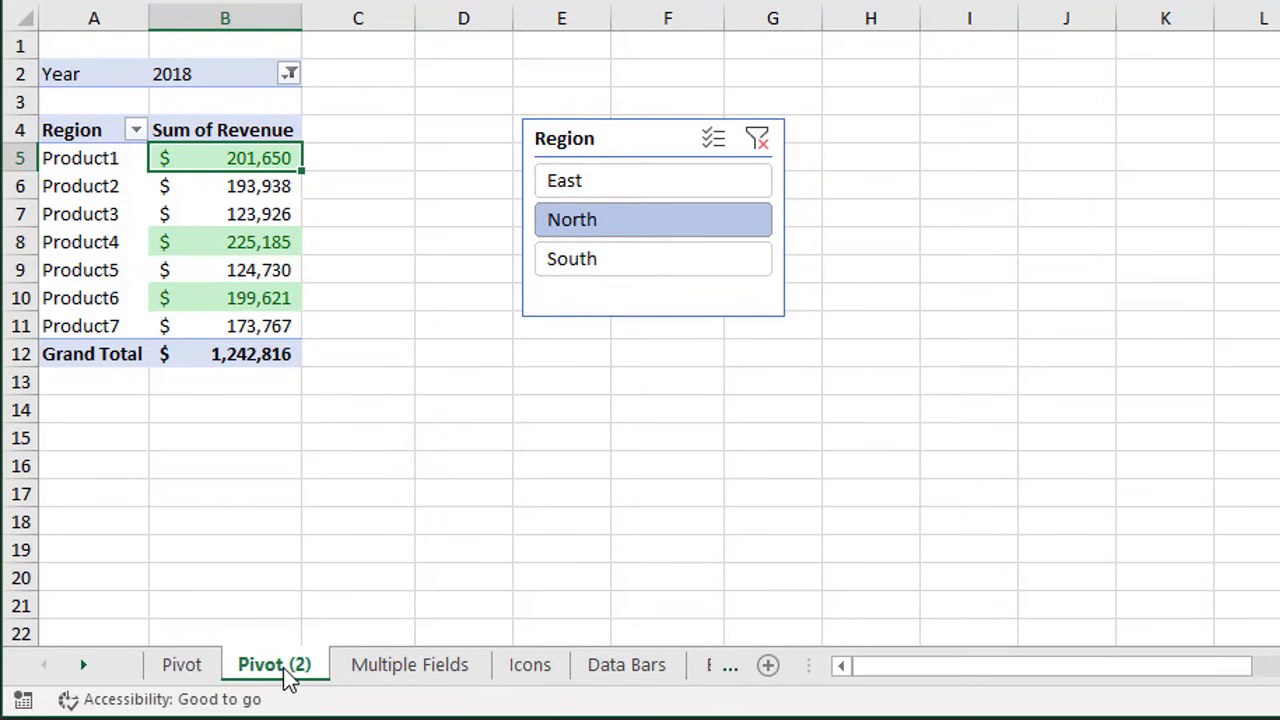
{"action": "left_click", "coordinate": [202, 670]}
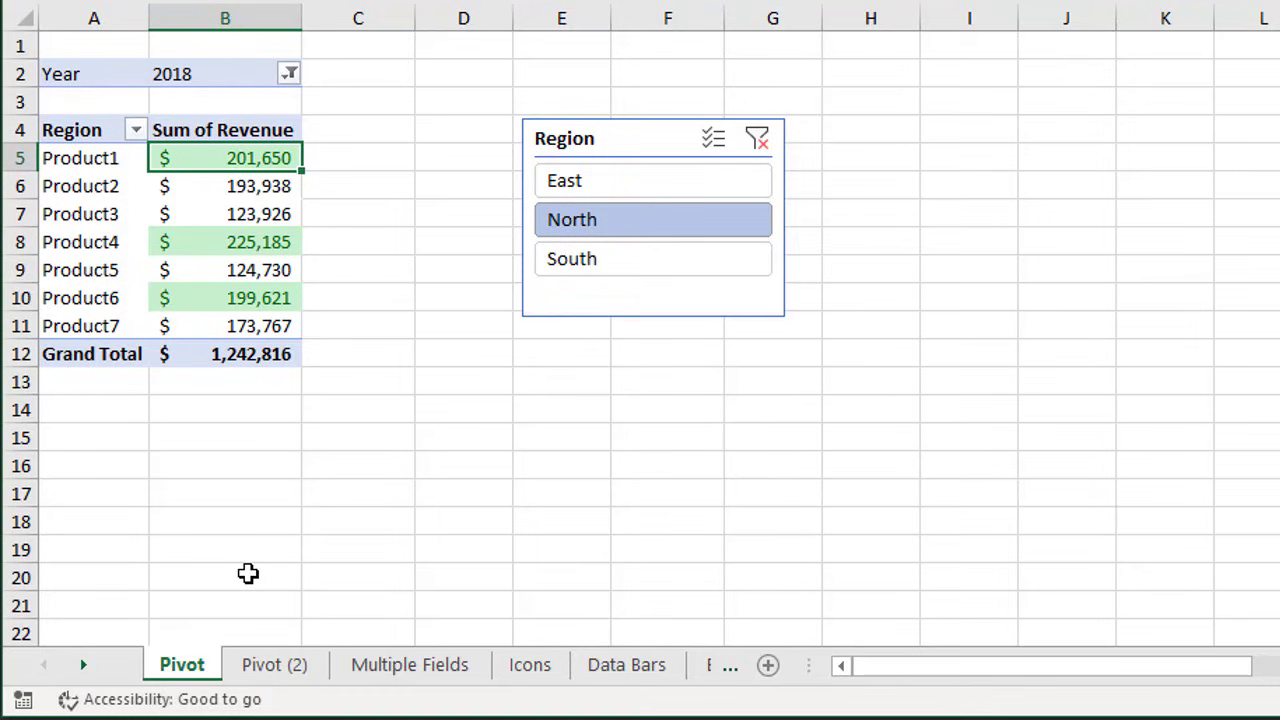
On the Icons sheet, review the Icon Set rule's scope and icon thresholds for the Variance column in the Rules Manager.
{"action": "left_click", "coordinate": [529, 666]}
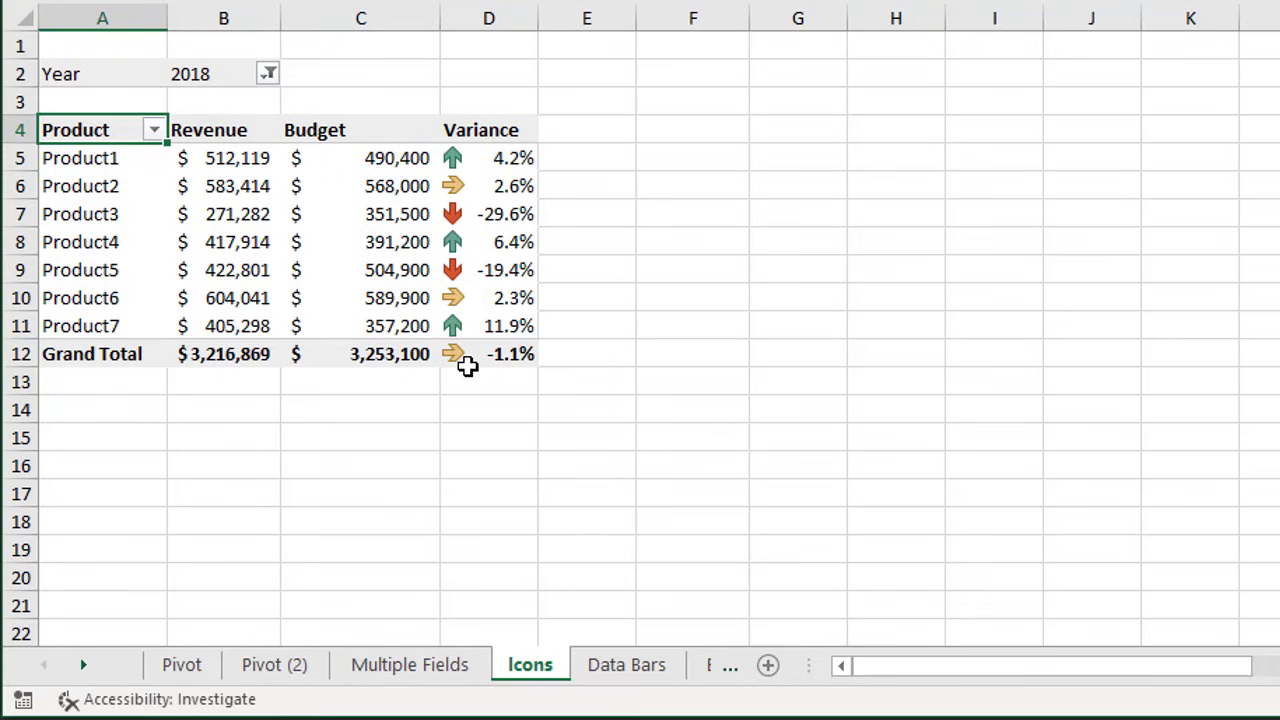
{"action": "mouse_move", "coordinate": [474, 362]}
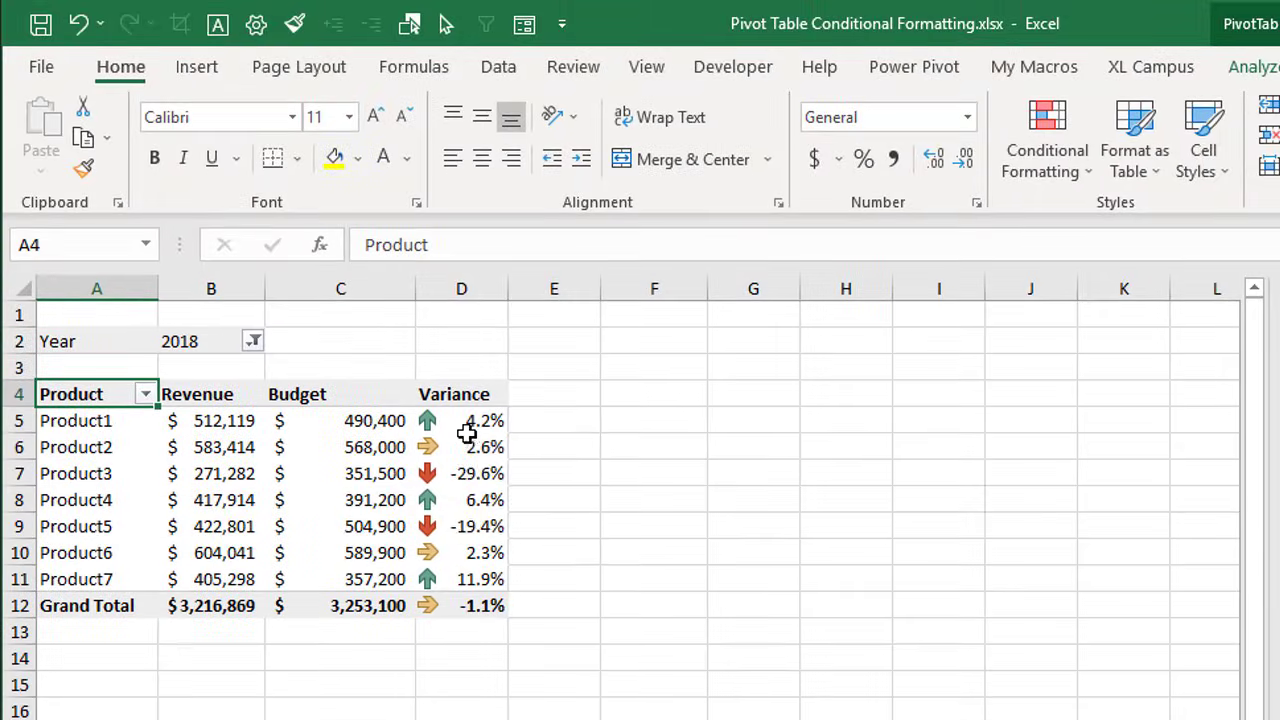
{"action": "left_click", "coordinate": [490, 182]}
{"action": "left_click", "coordinate": [1045, 150]}
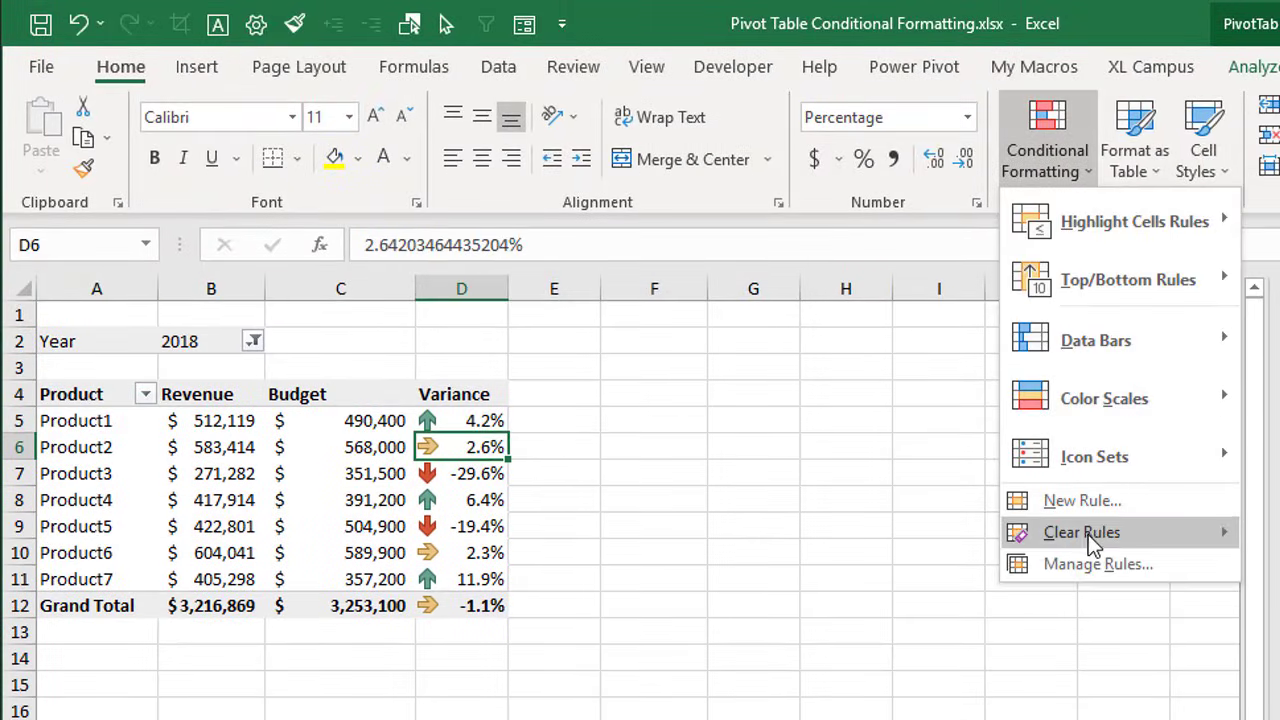
{"action": "left_click", "coordinate": [1065, 570]}
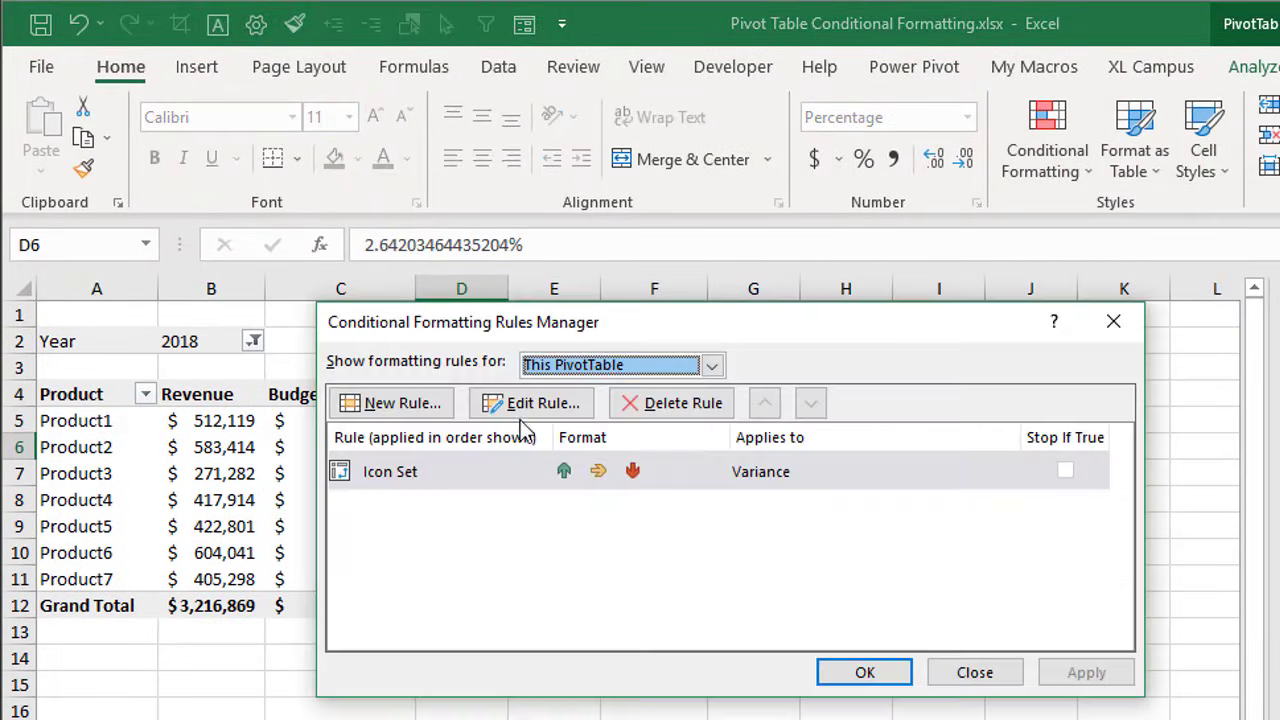
{"action": "left_click", "coordinate": [522, 408]}
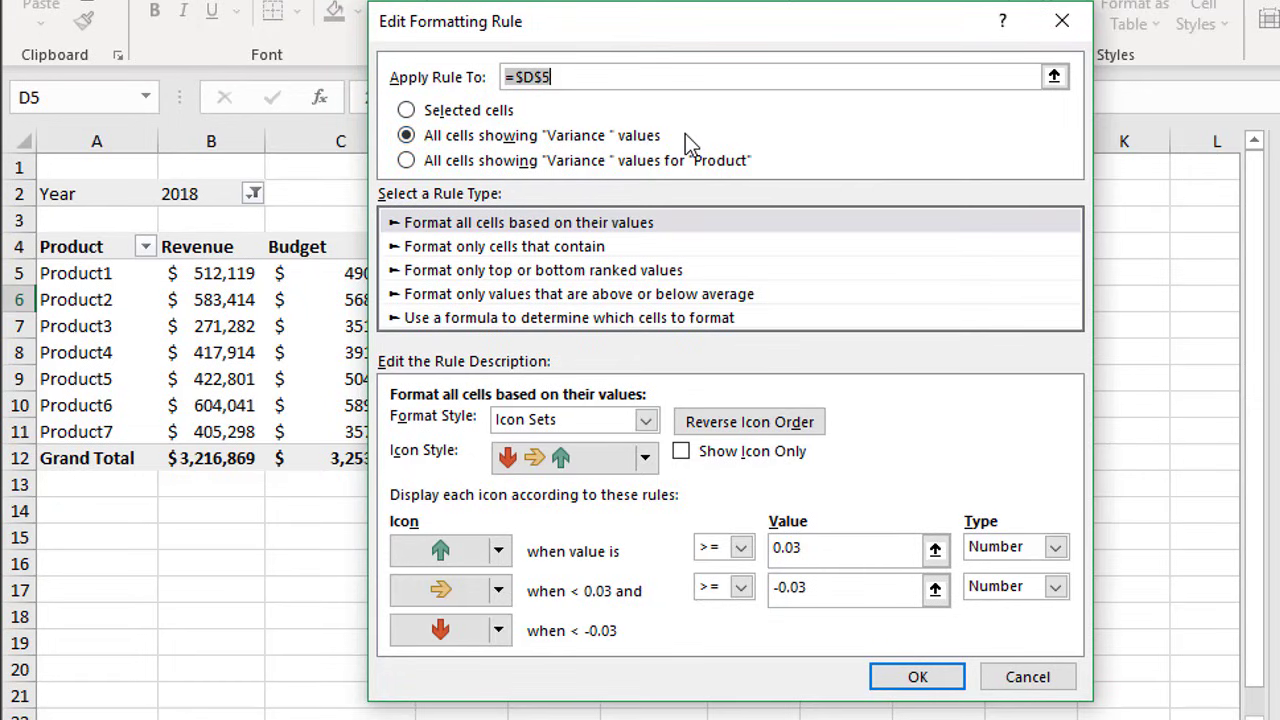
{"action": "left_click", "coordinate": [916, 677]}
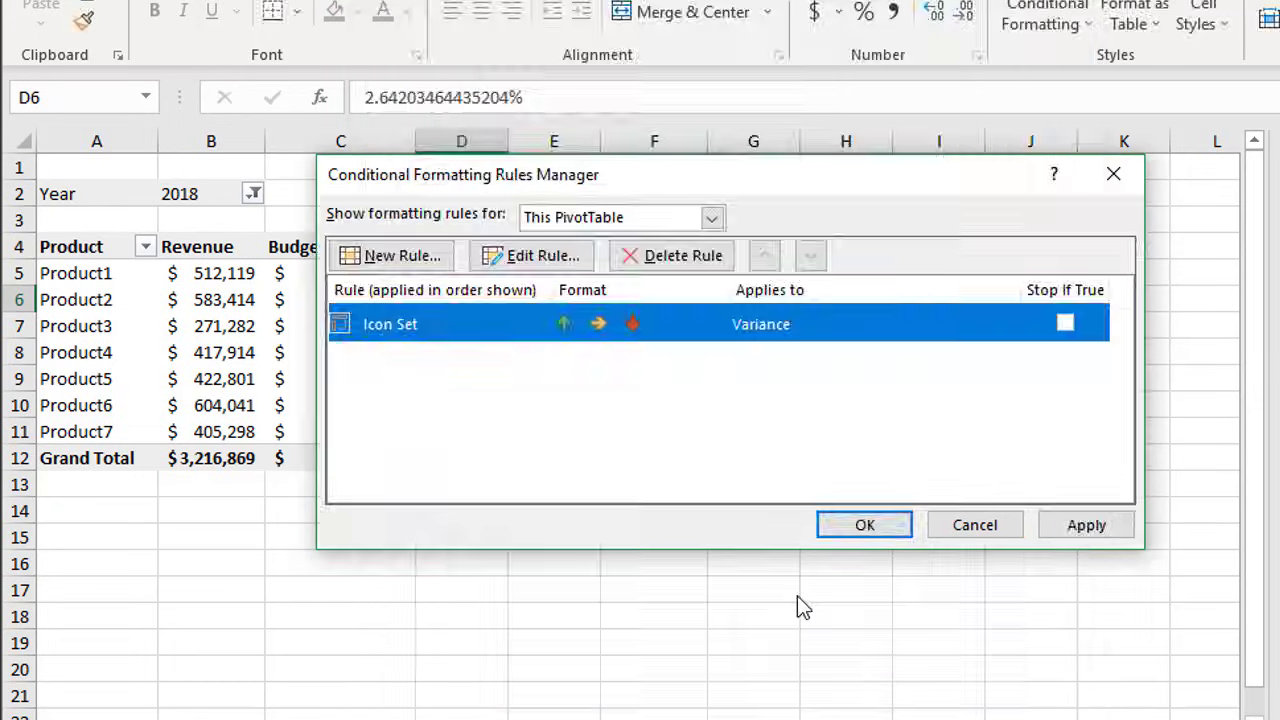
{"action": "left_click", "coordinate": [886, 526]}
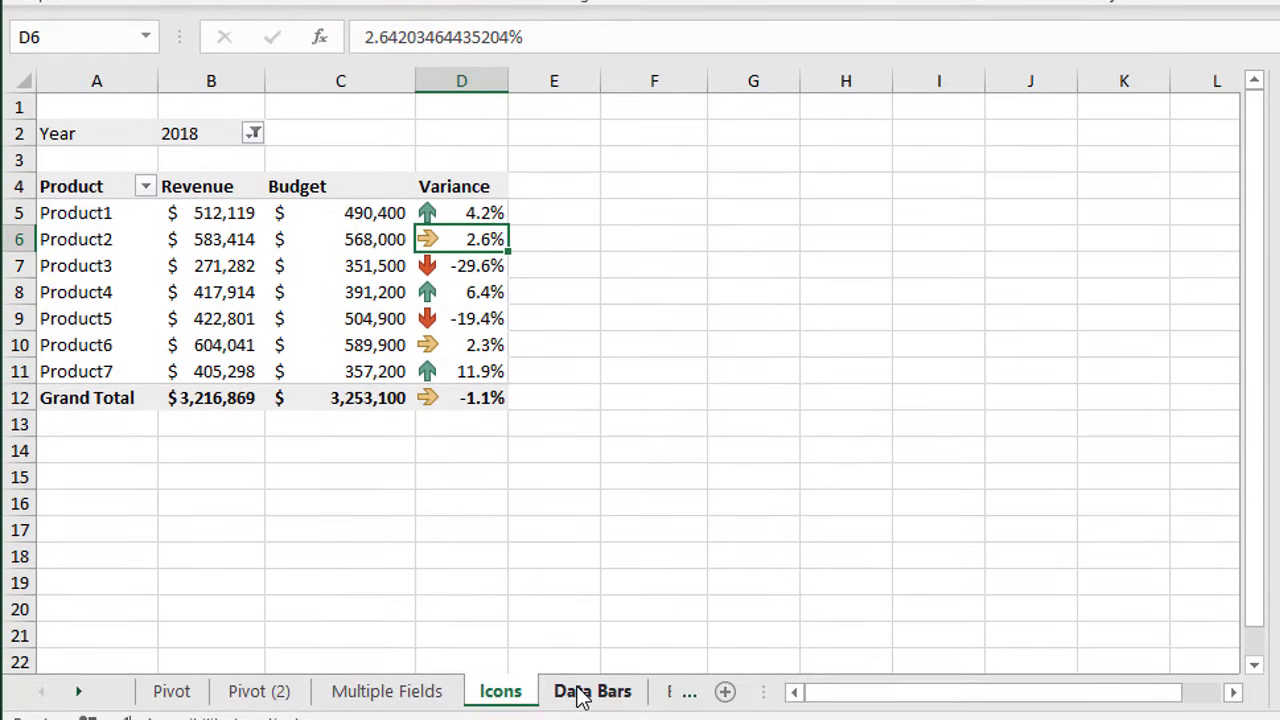
On the Data Bars sheet, change the Data Bar rule's scope to all cells showing "Bar" values and inspect the bars including the Grand Total.
{"action": "left_click", "coordinate": [580, 692]}
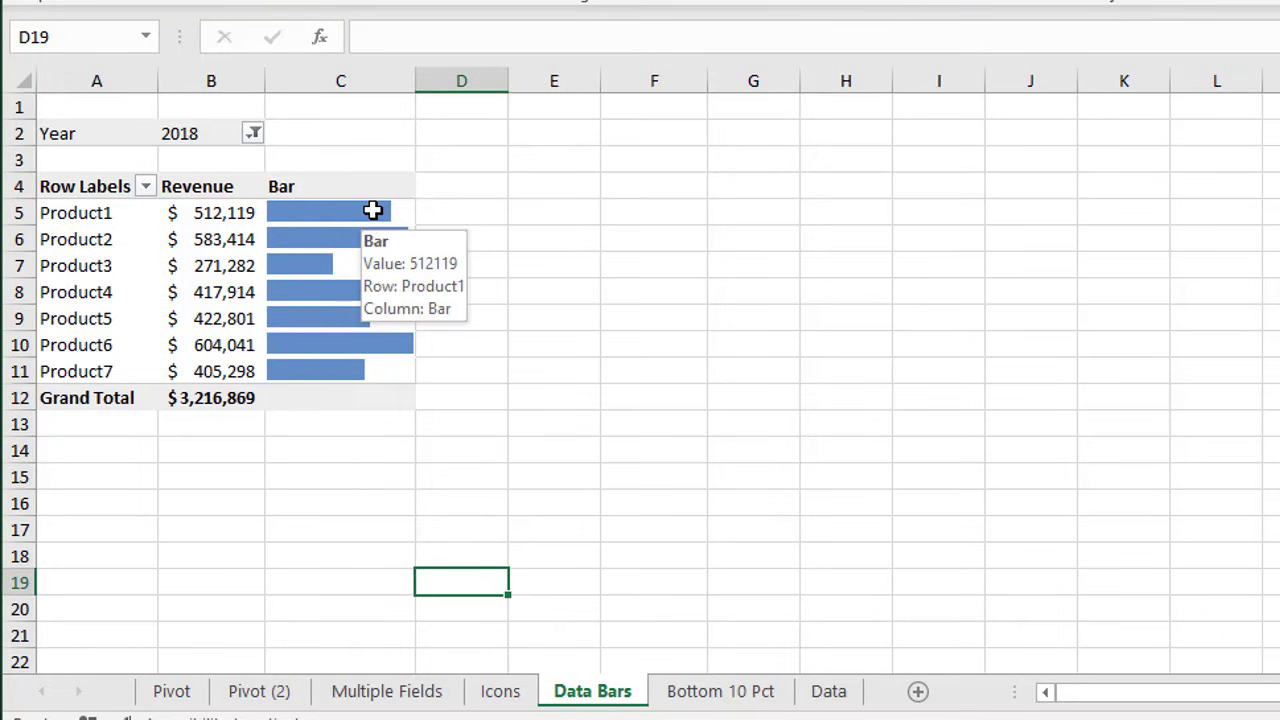
{"action": "left_click", "coordinate": [372, 210]}
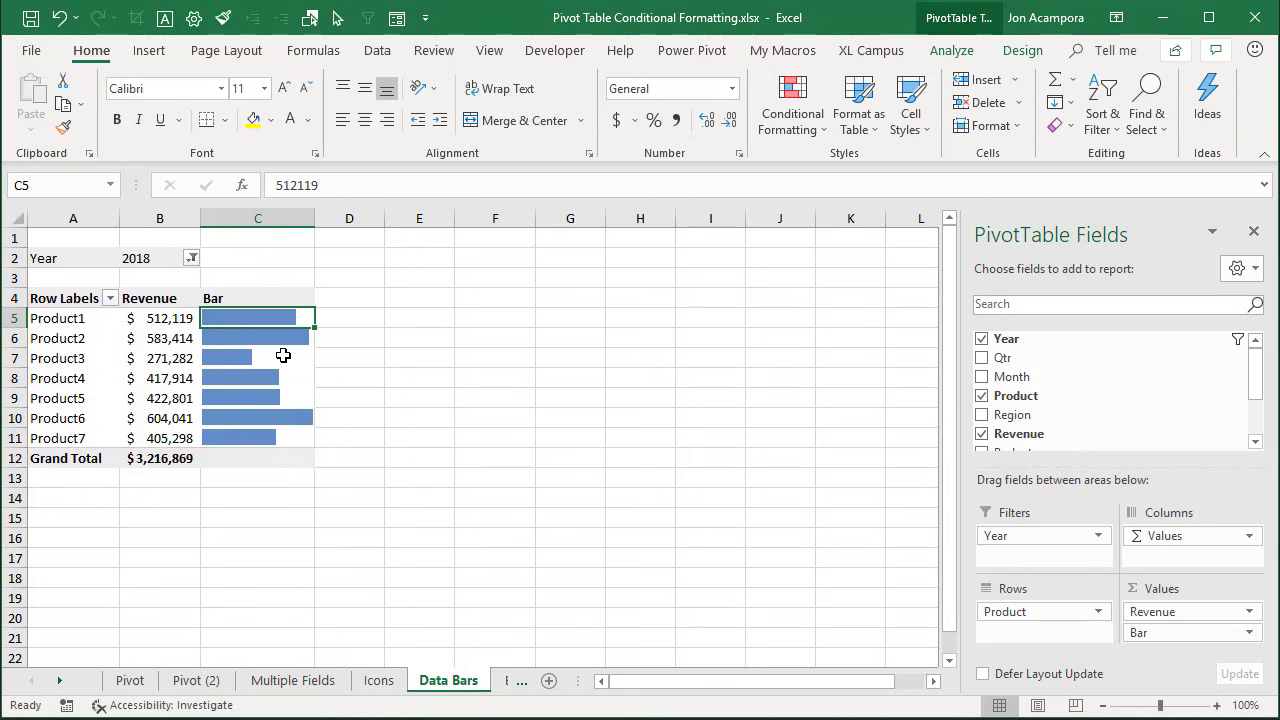
{"action": "left_click", "coordinate": [792, 102]}
{"action": "left_click", "coordinate": [800, 427]}
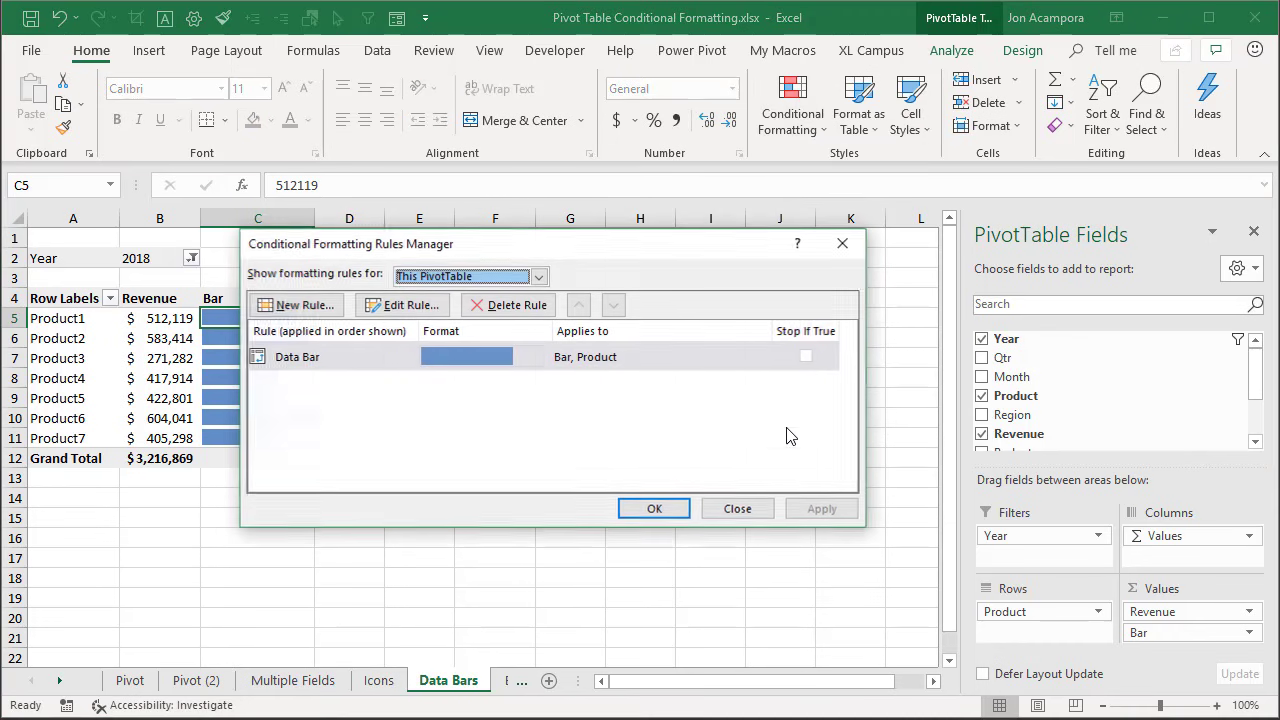
{"action": "left_click", "coordinate": [400, 305]}
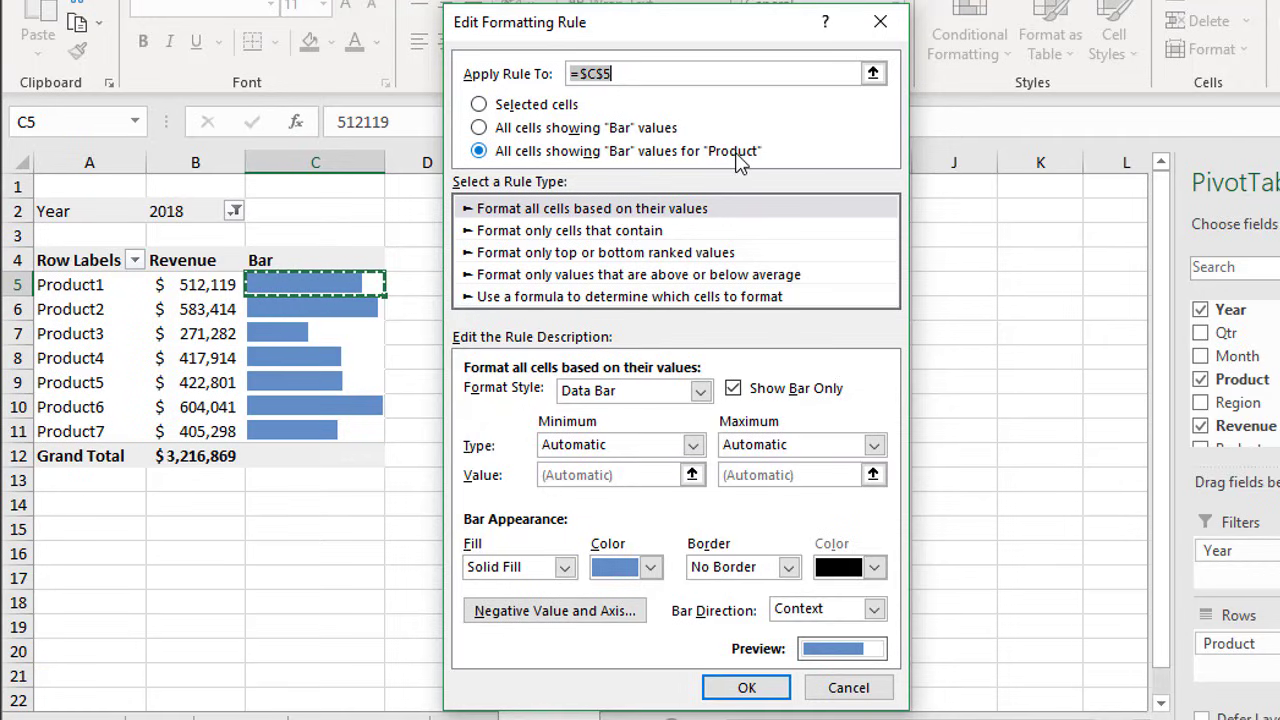
{"action": "left_click", "coordinate": [497, 132]}
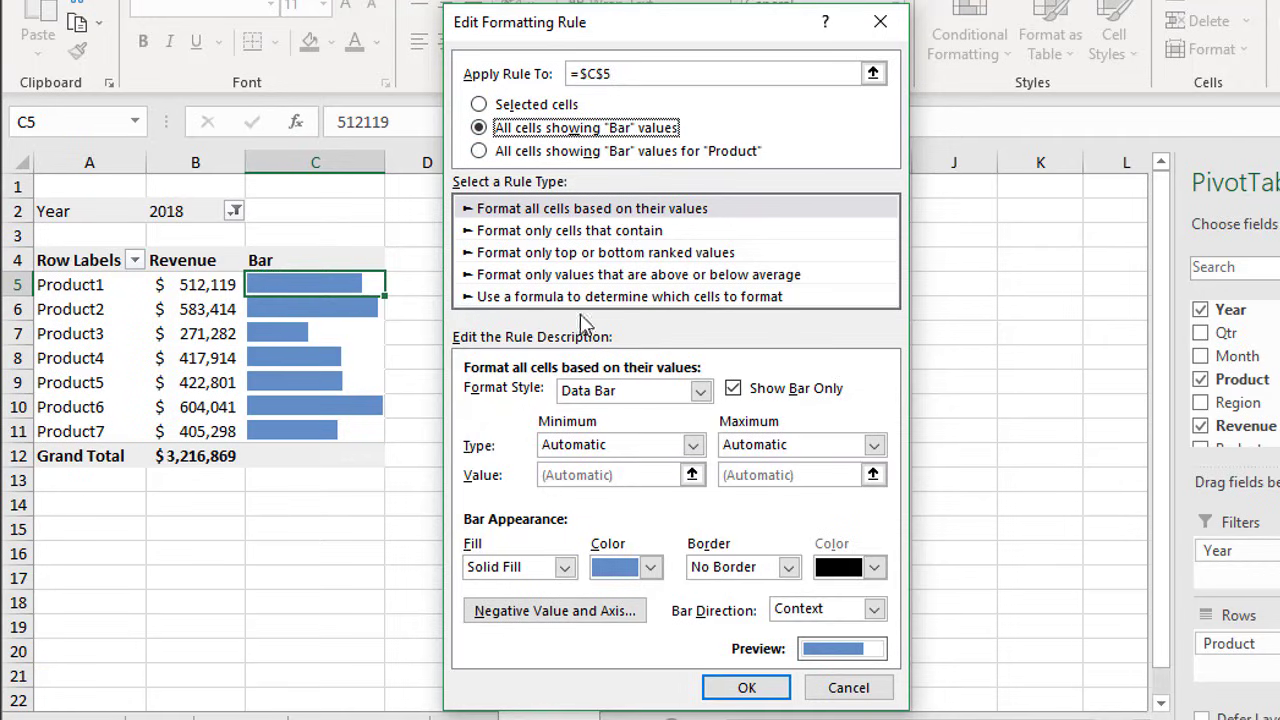
{"action": "left_click", "coordinate": [746, 688]}
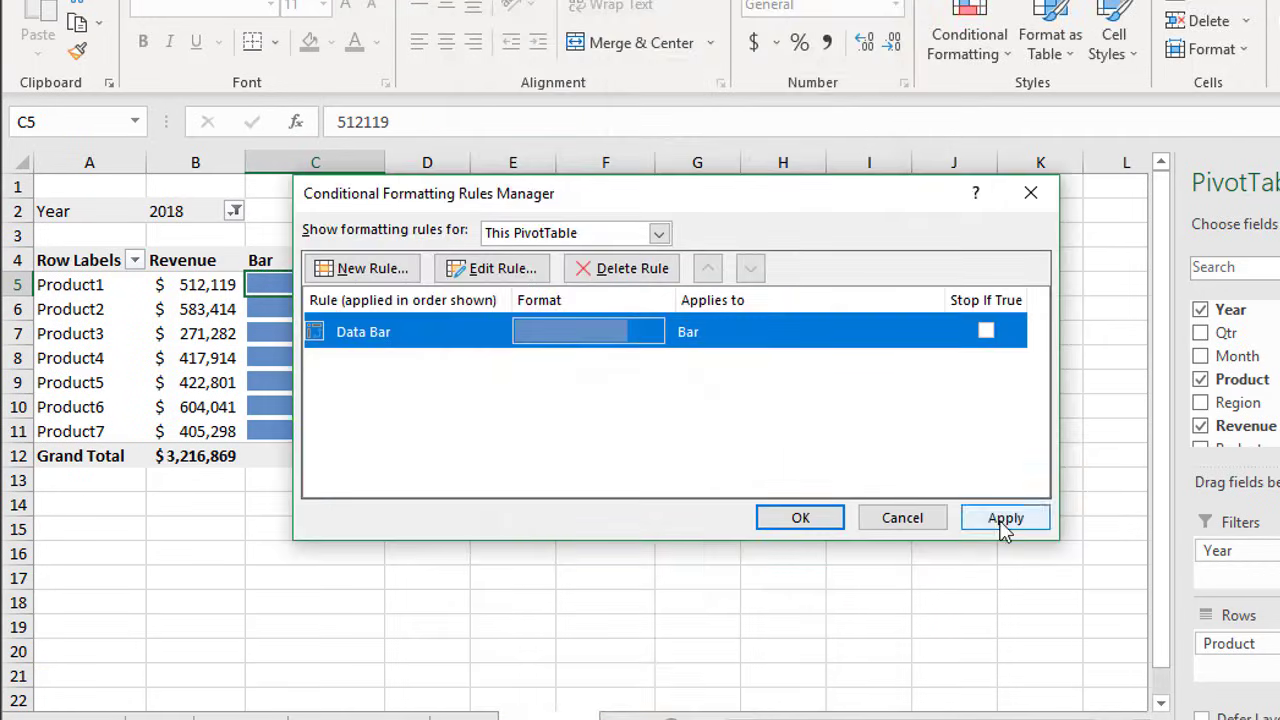
{"action": "left_click", "coordinate": [1005, 519]}
{"action": "left_click", "coordinate": [801, 519]}
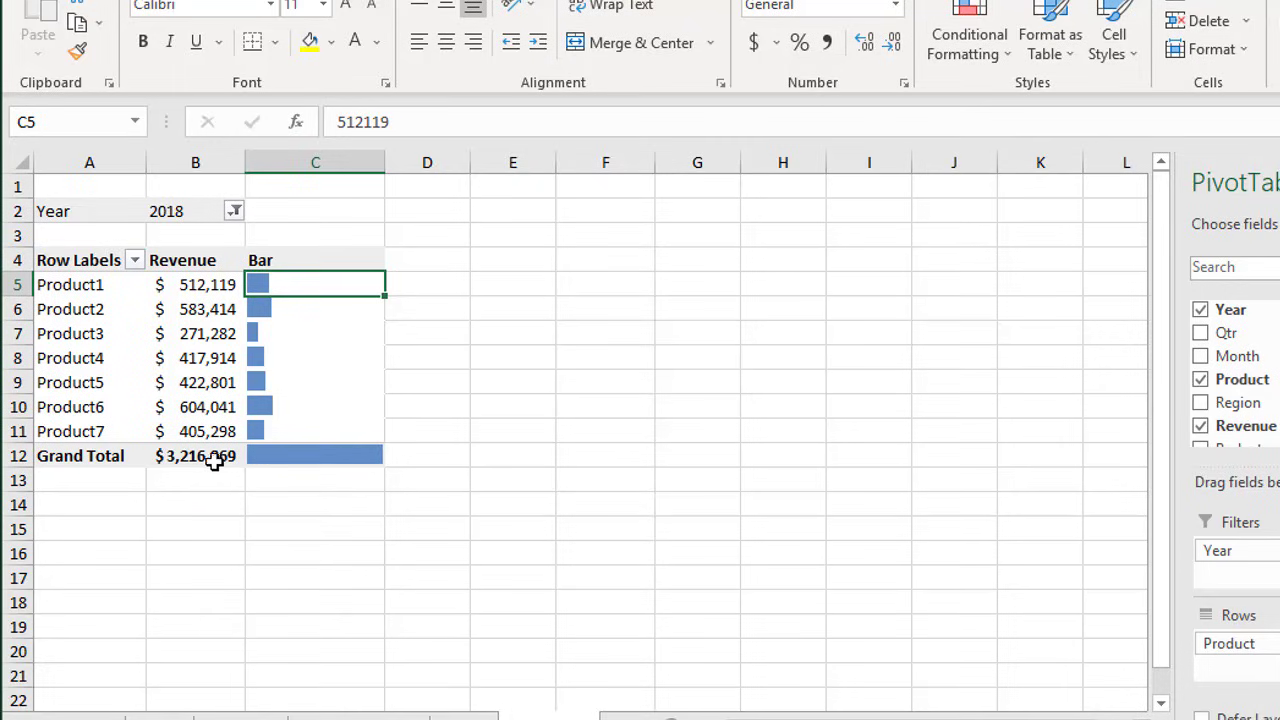
{"action": "mouse_move", "coordinate": [208, 460]}
{"action": "mouse_move", "coordinate": [281, 470]}
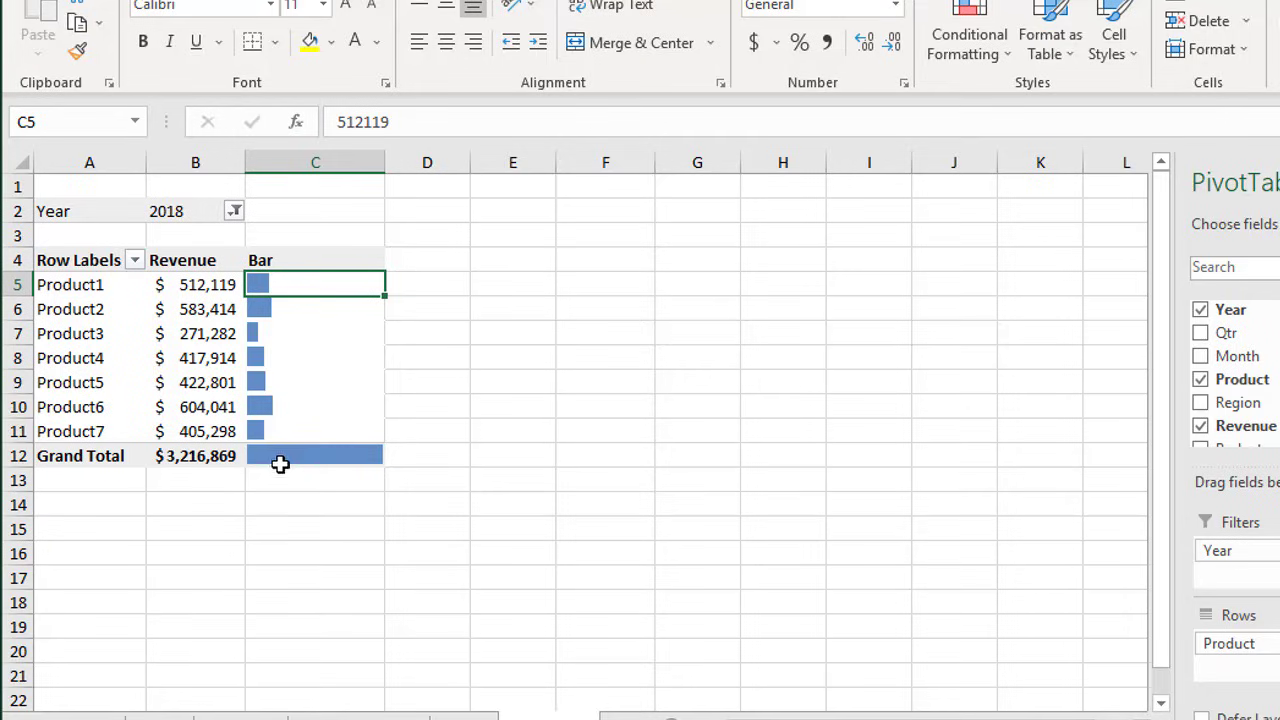